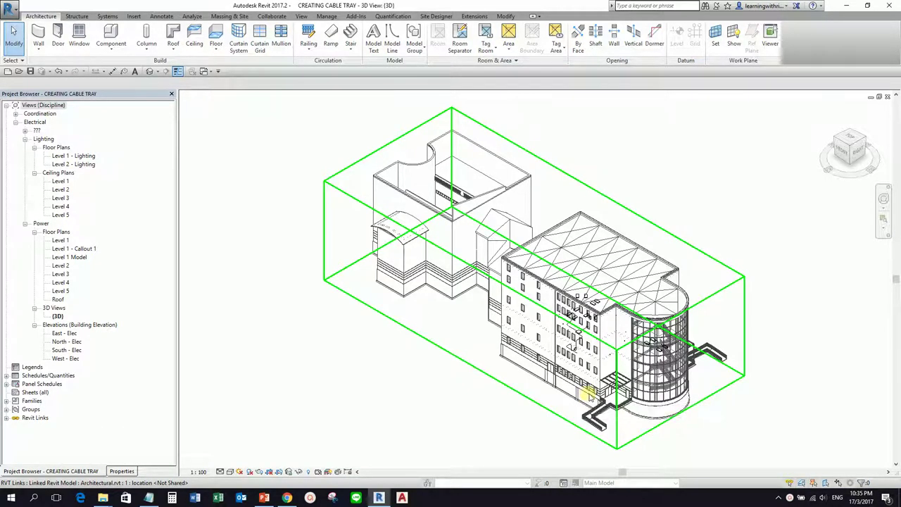
Open the Power Level 1 floor plan and zoom onto Electrical 107 beside Exam 106 and Reception
click(61, 240)
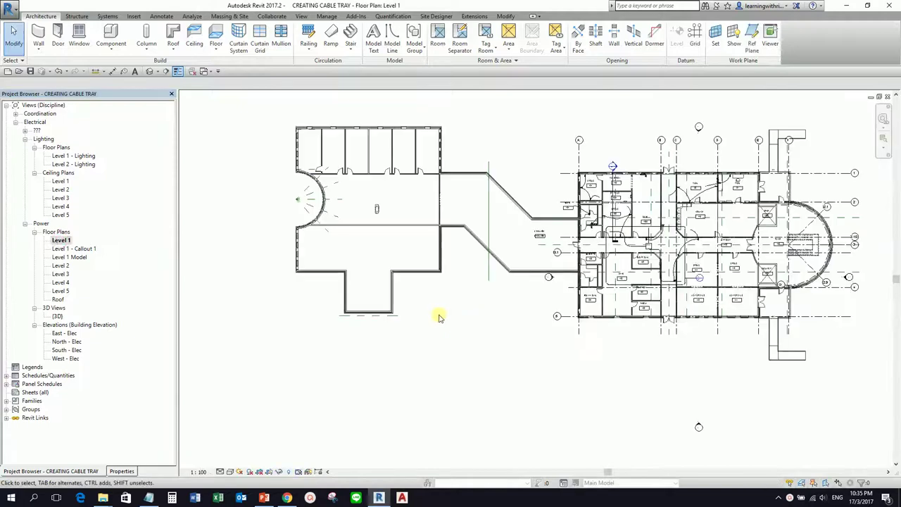
scroll(523, 356, up, 6)
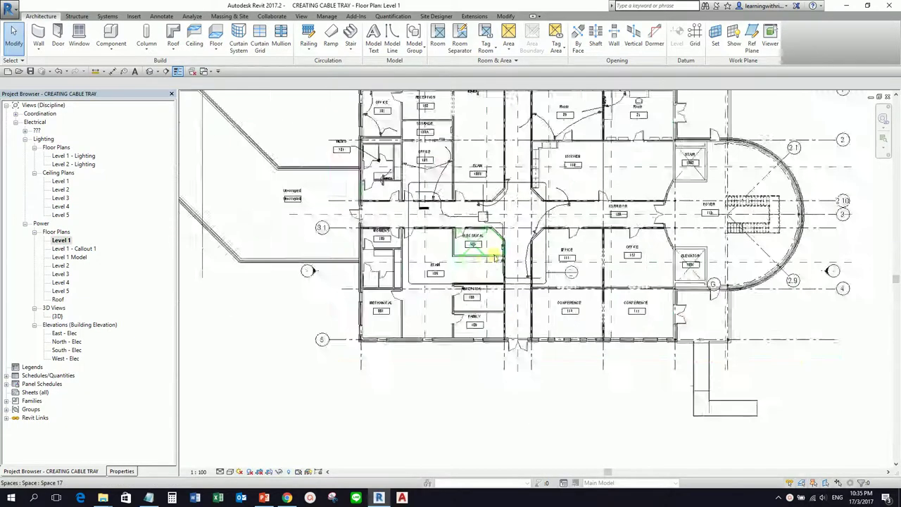
scroll(496, 238, up, 3)
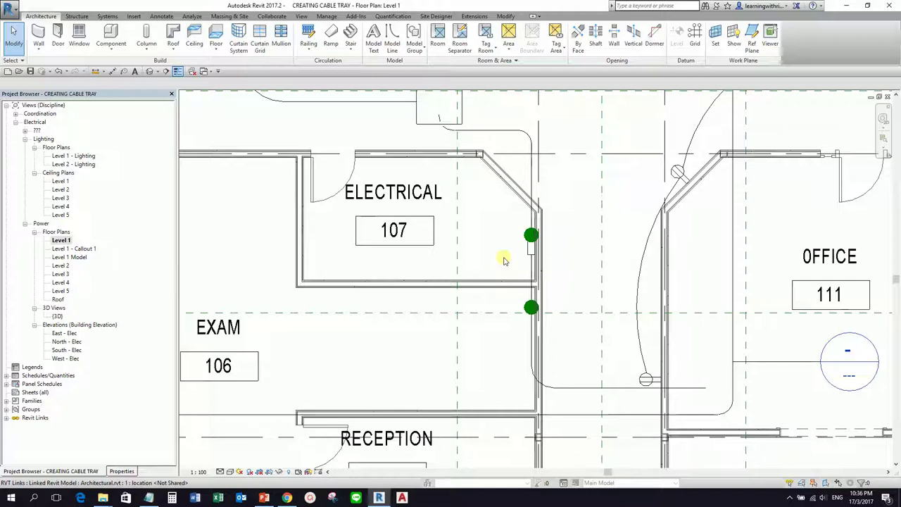
click(109, 16)
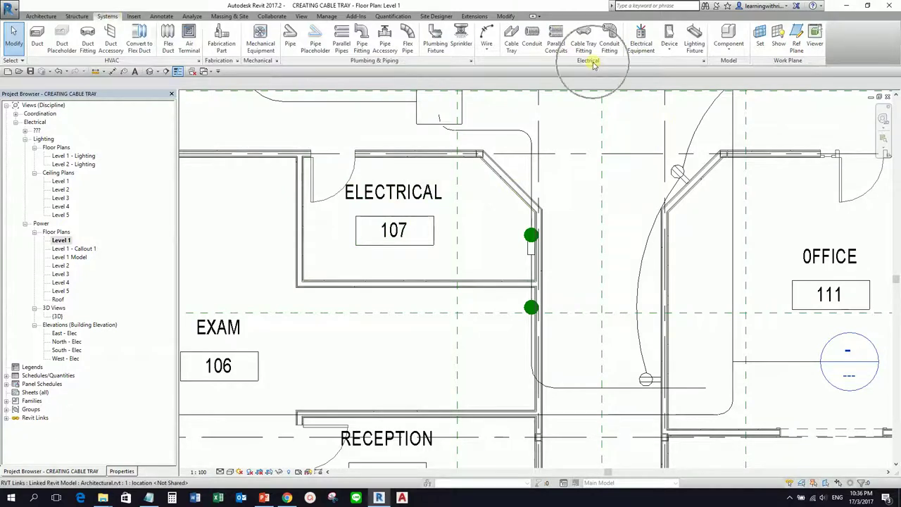
Start placing cable tray and switch its type to Ladder Cable Tray in Properties
click(512, 45)
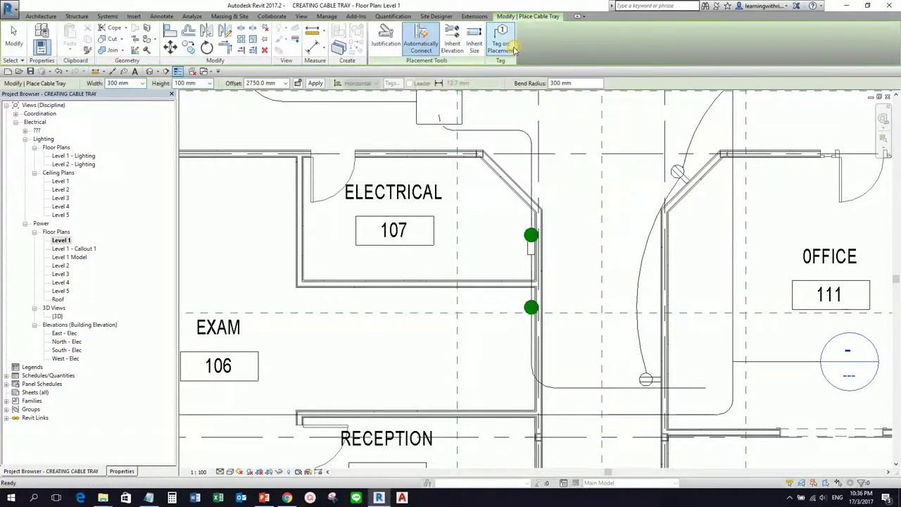
click(122, 470)
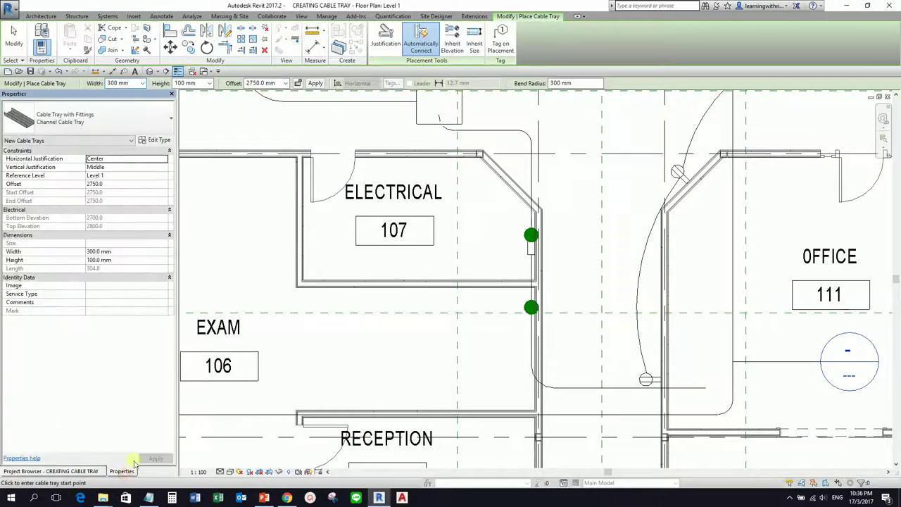
click(82, 121)
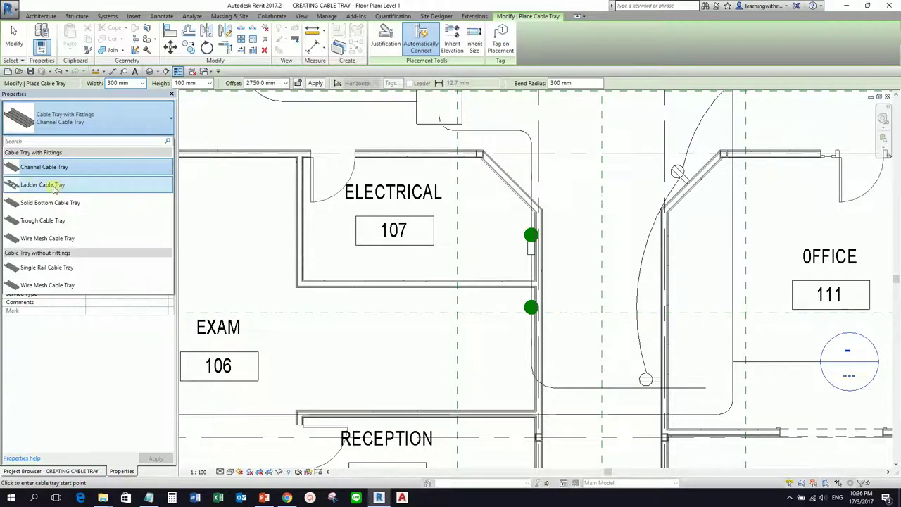
mouse_move(54, 188)
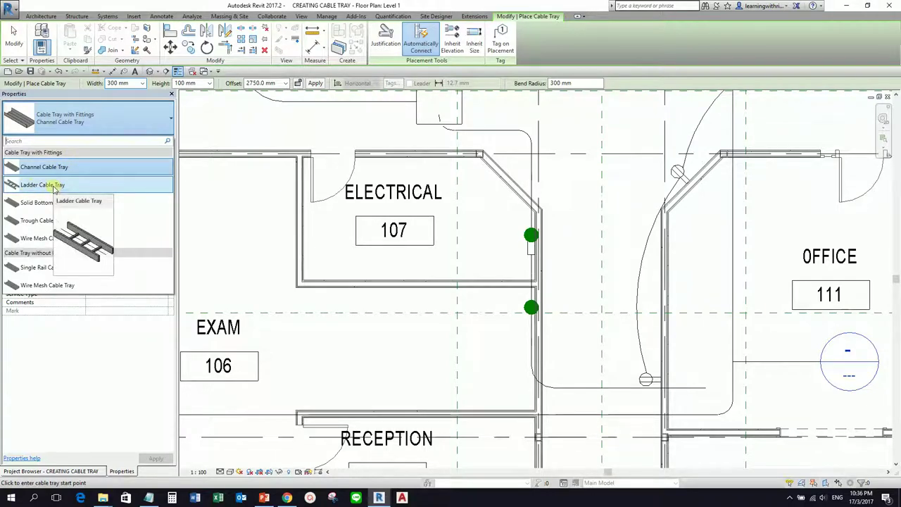
click(54, 186)
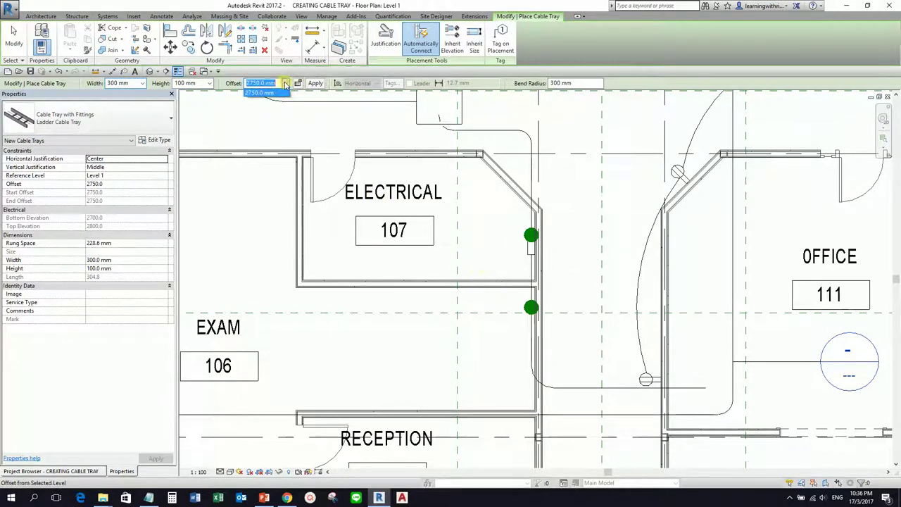
Set the cable tray offset to 50 mm
double_click(278, 83)
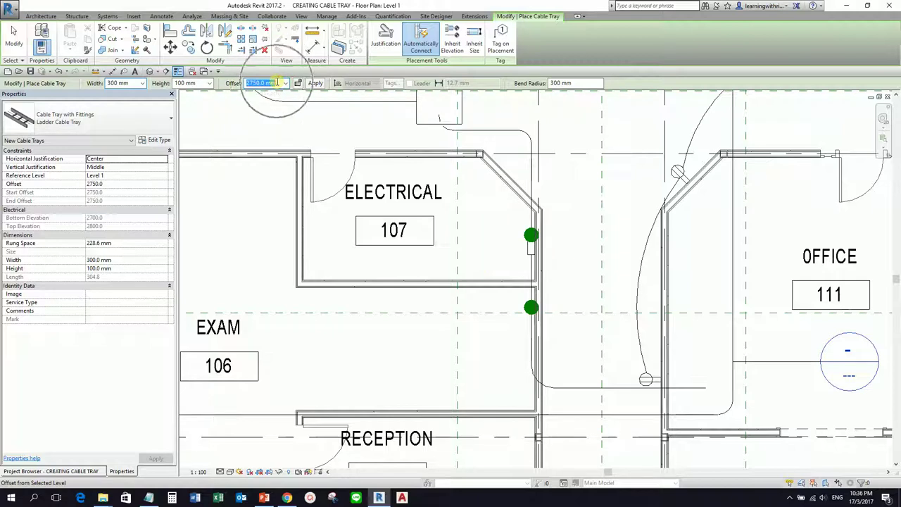
text(5)
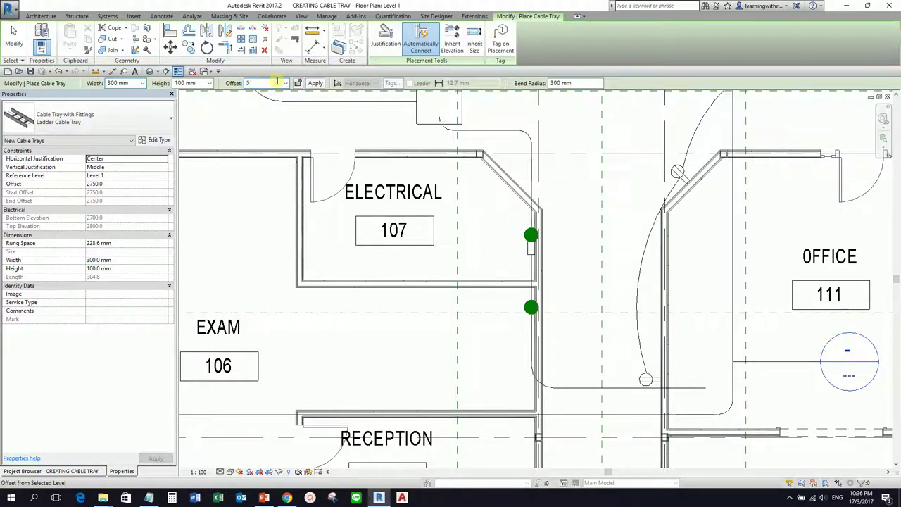
text(0)
key(Return)
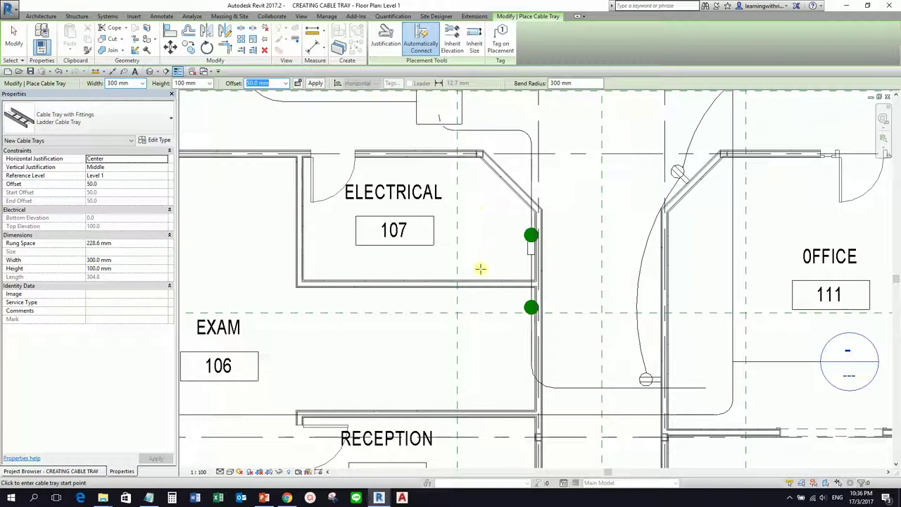
Place the first vertical ladder tray segment inside Electrical 107
key(ctrl)
click(478, 271)
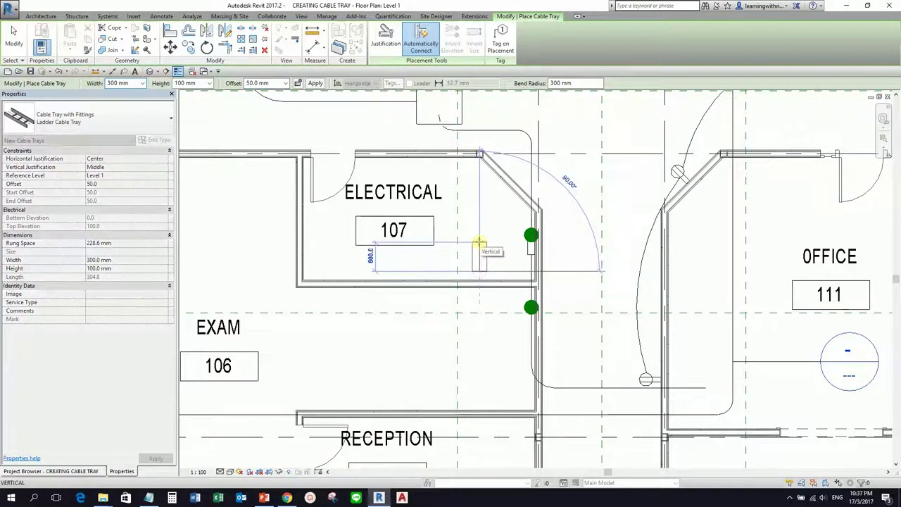
key(ctrl)
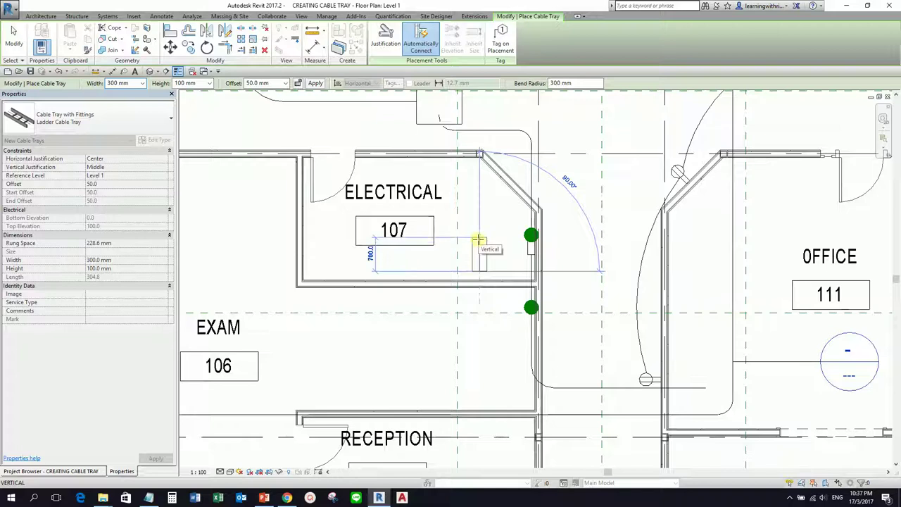
click(478, 240)
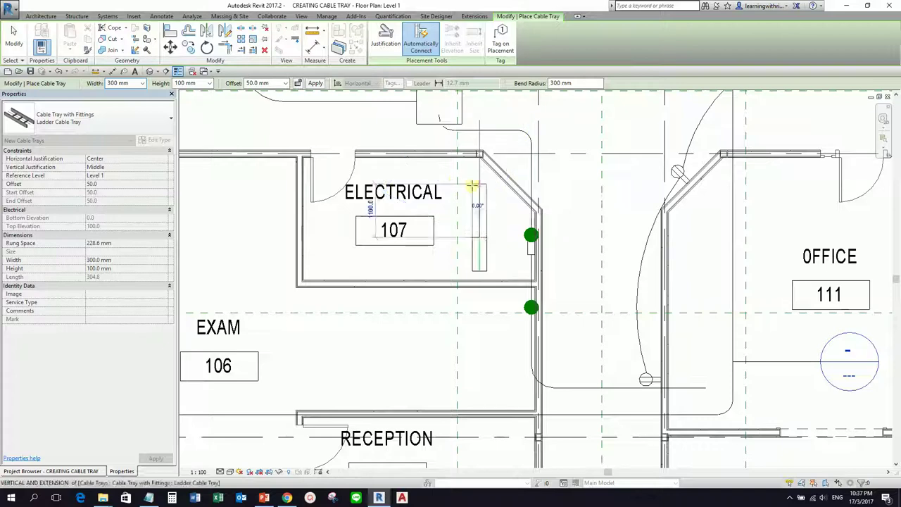
Raise the tray offset to 2750 mm and place the rise
click(285, 83)
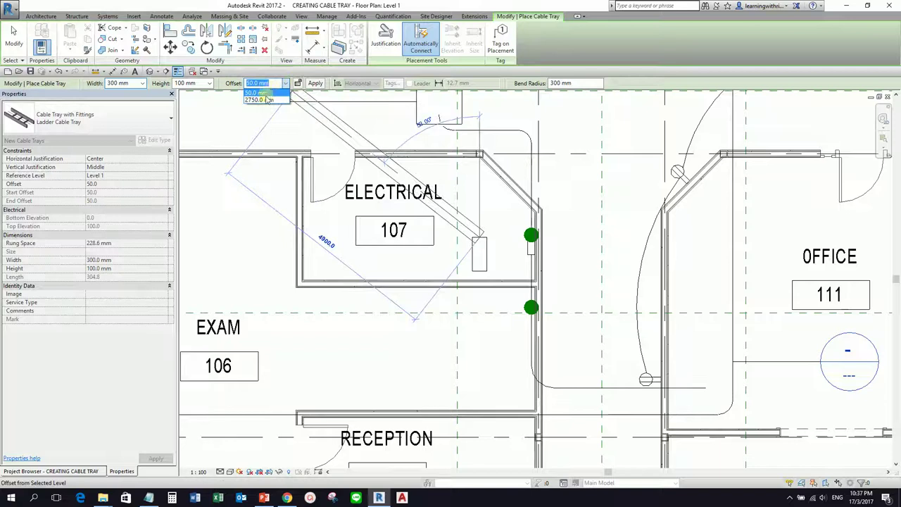
click(266, 100)
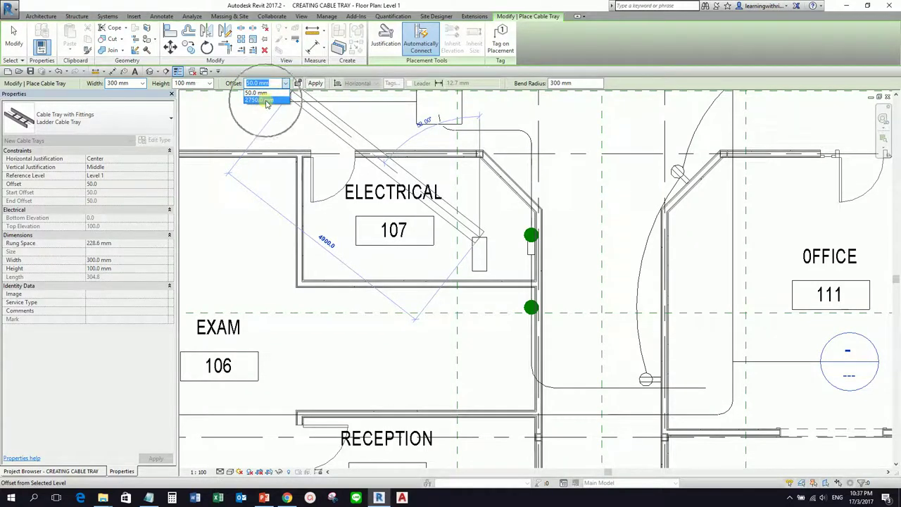
click(266, 101)
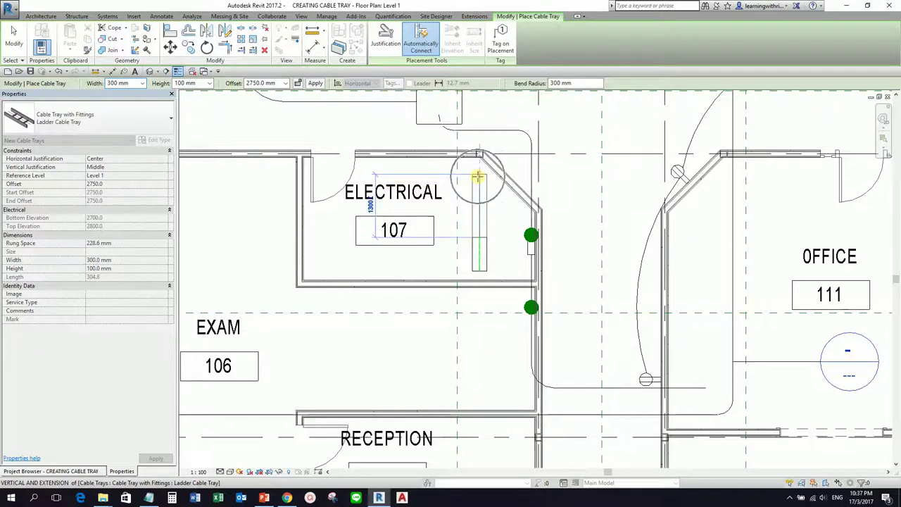
click(479, 177)
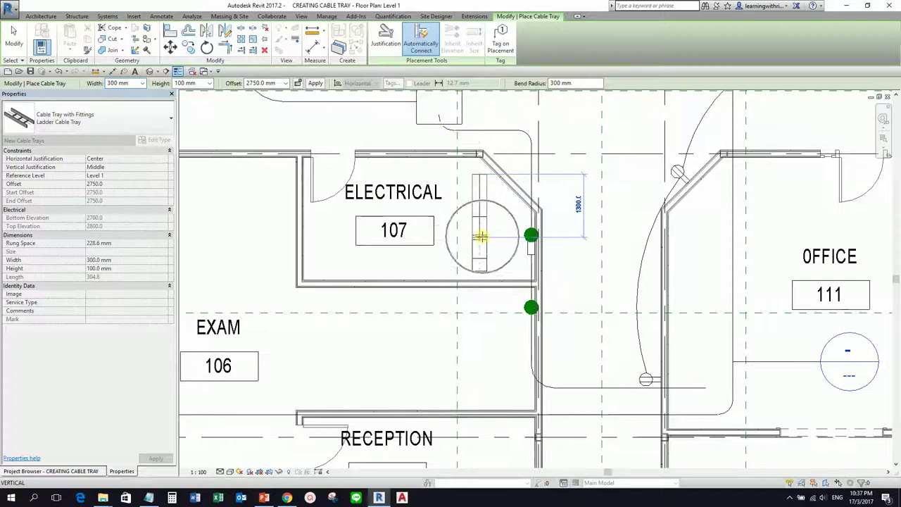
Route the tray along Electrical 107's north wall and north out of the room
middle_drag(422, 175, 440, 262)
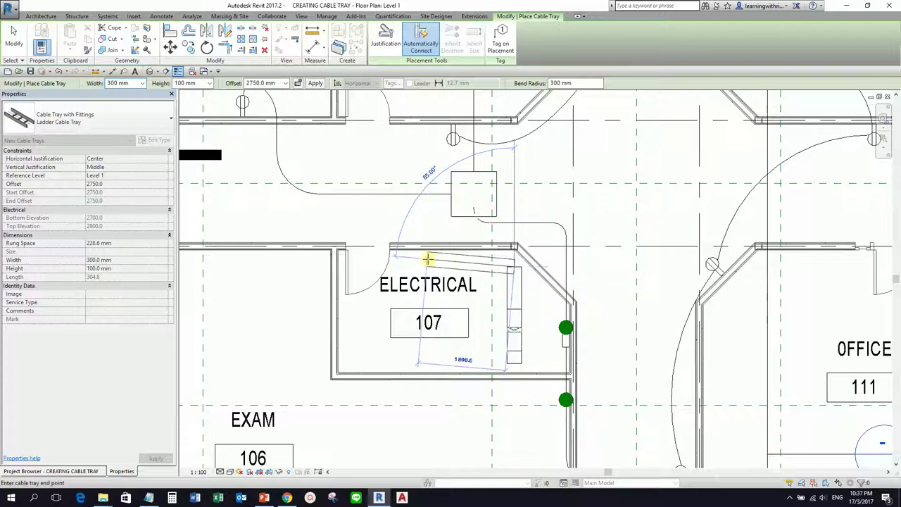
click(419, 264)
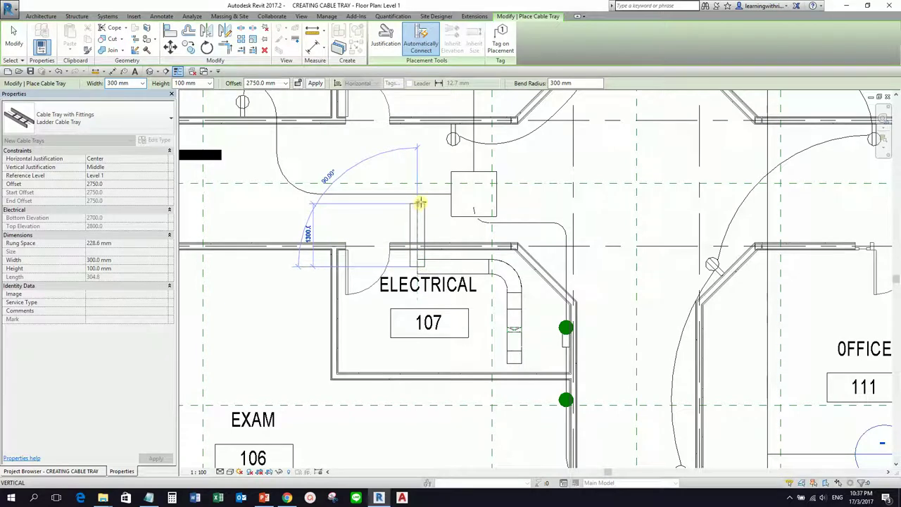
click(420, 203)
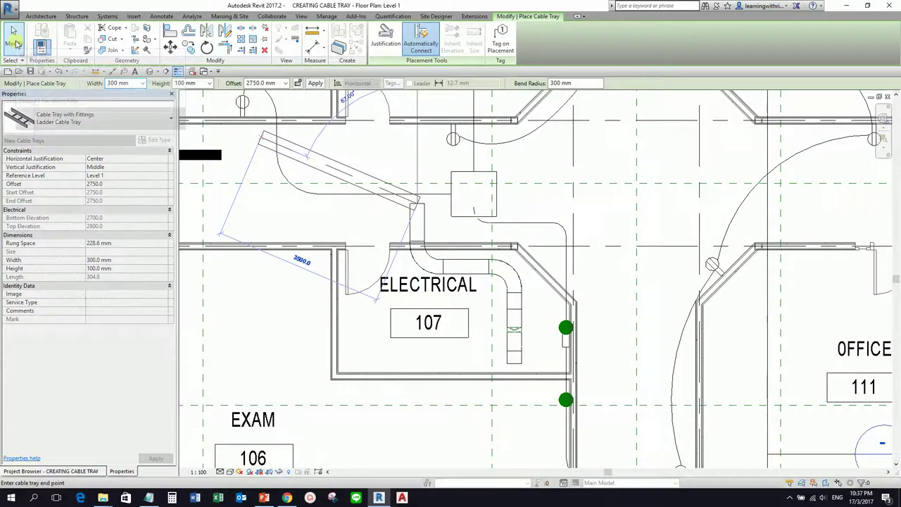
Finish placing the cable tray and zoom out over the plan
click(14, 42)
scroll(391, 211, down, 4)
scroll(392, 211, down, 3)
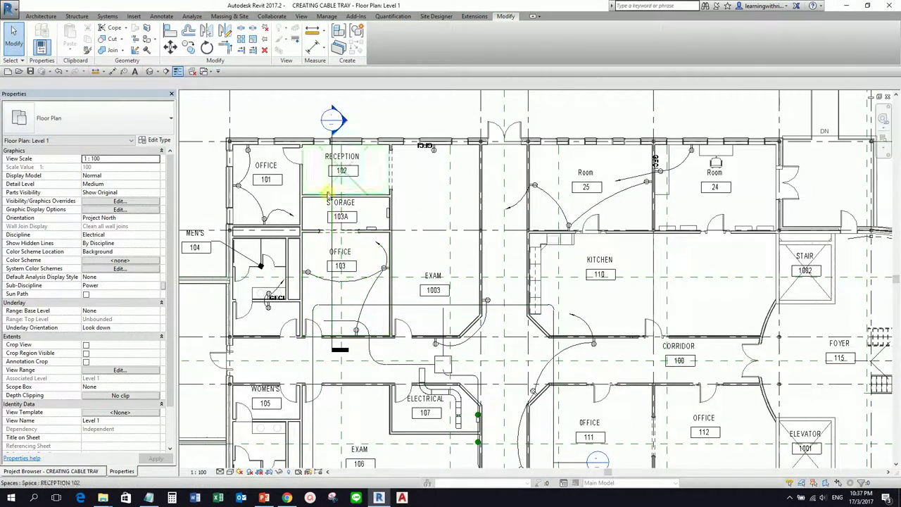
Drag Section 1's line right so it cuts from Reception 102 to Electrical 107
click(335, 215)
drag(336, 216, 365, 243)
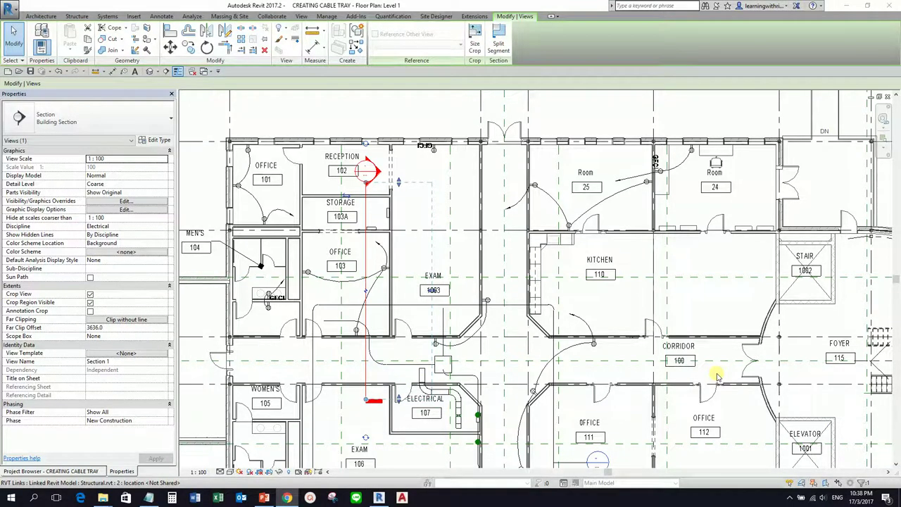
click(371, 170)
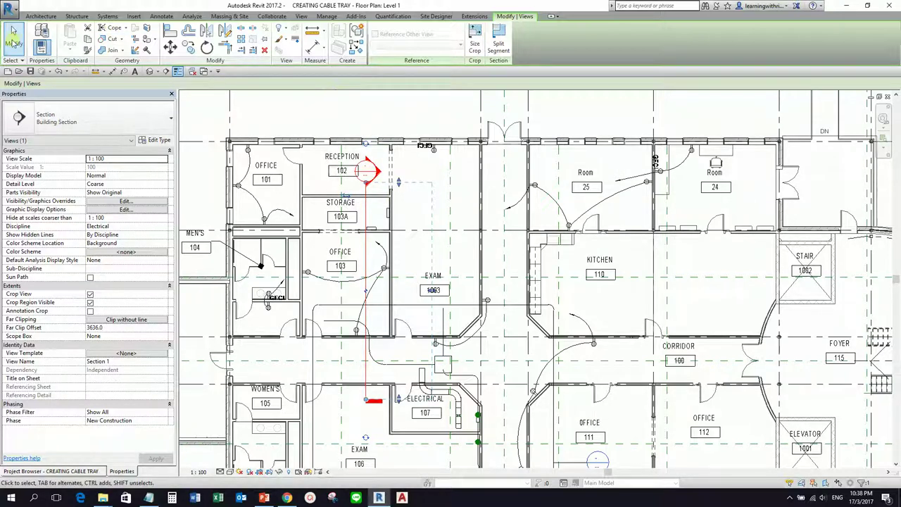
click(13, 35)
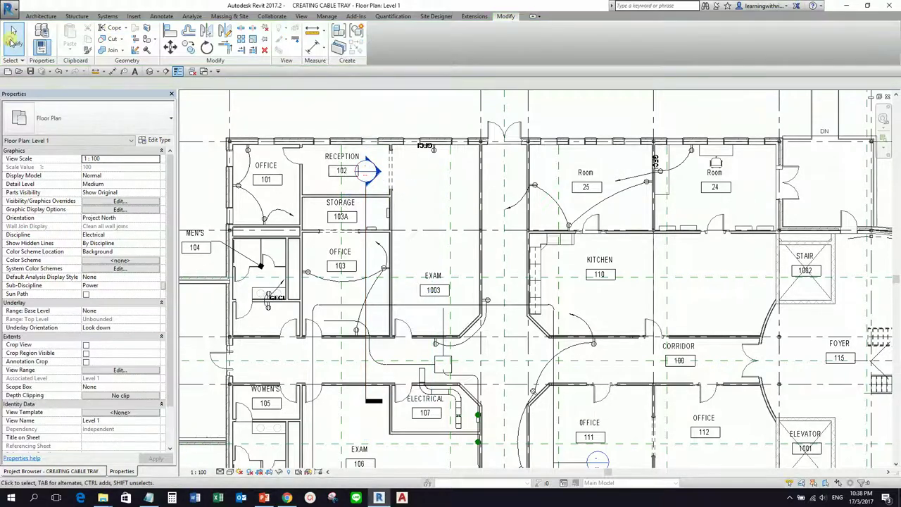
Open Section 1, widen its crop region to the left and zoom onto the tray
double_click(375, 180)
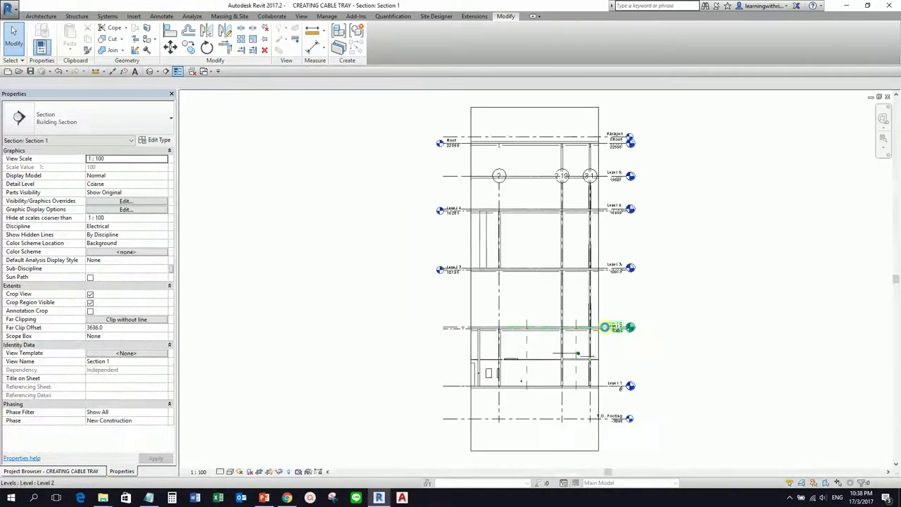
middle_drag(522, 350, 573, 316)
click(523, 277)
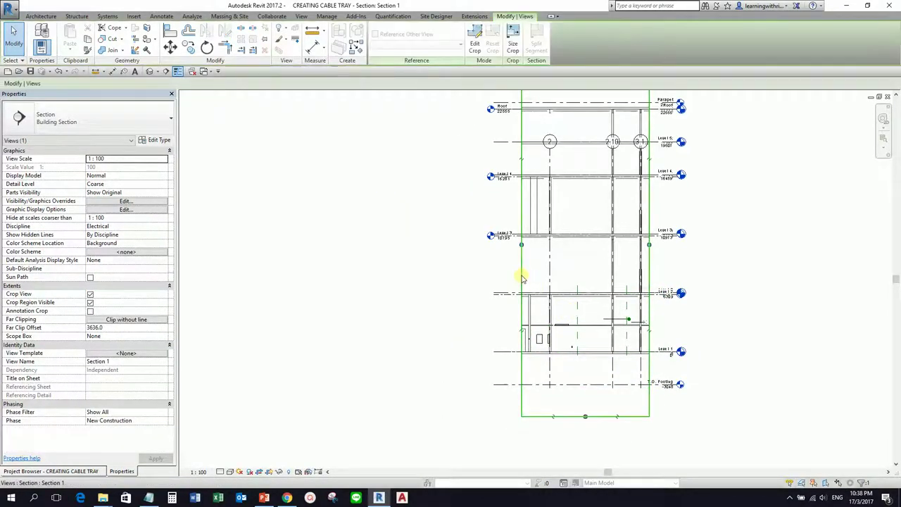
drag(521, 244, 443, 244)
scroll(602, 382, up, 1)
scroll(642, 332, up, 3)
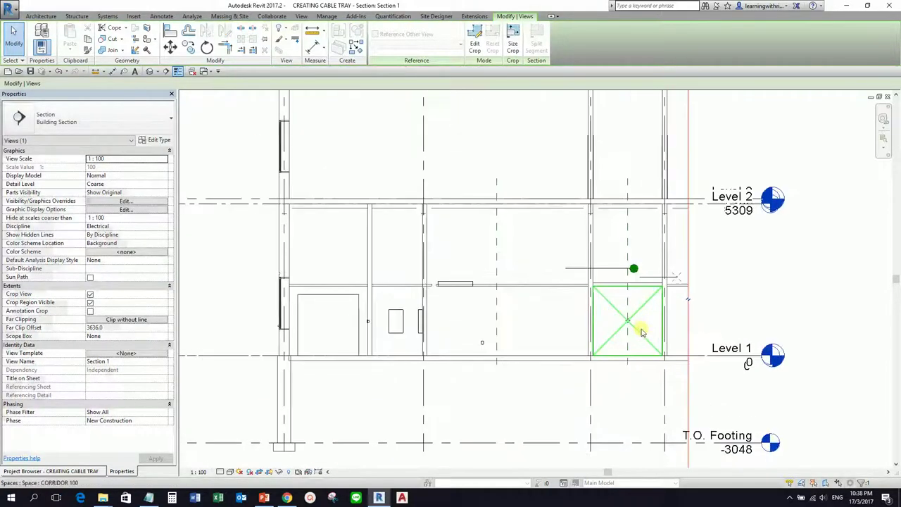
scroll(649, 279, up, 2)
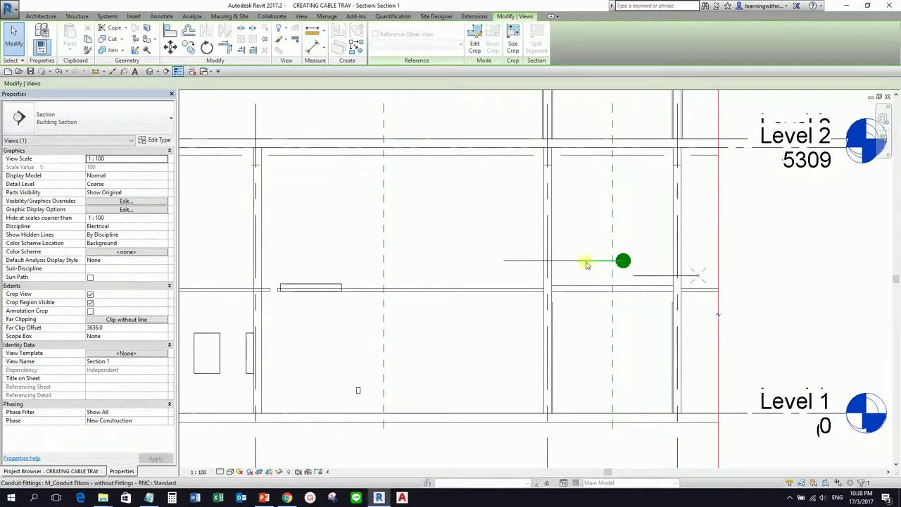
Set the Section 1 view to Fine detail level
click(657, 278)
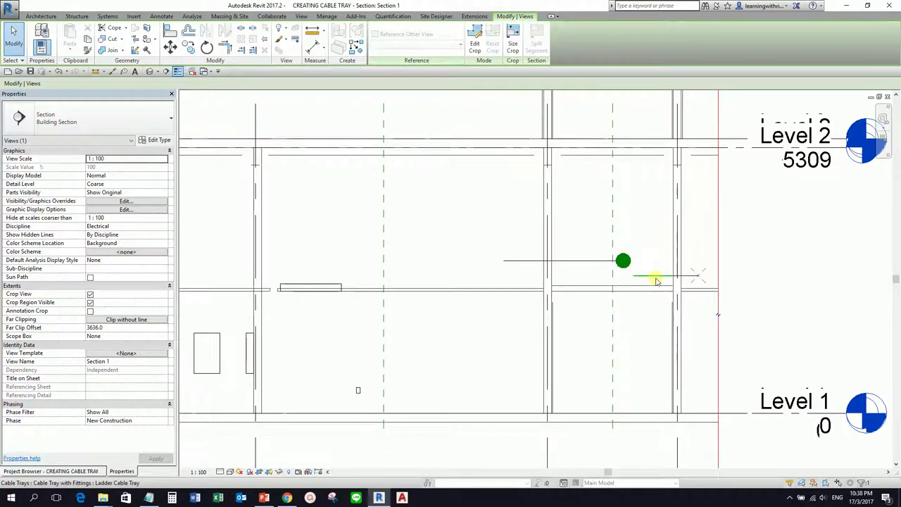
click(655, 276)
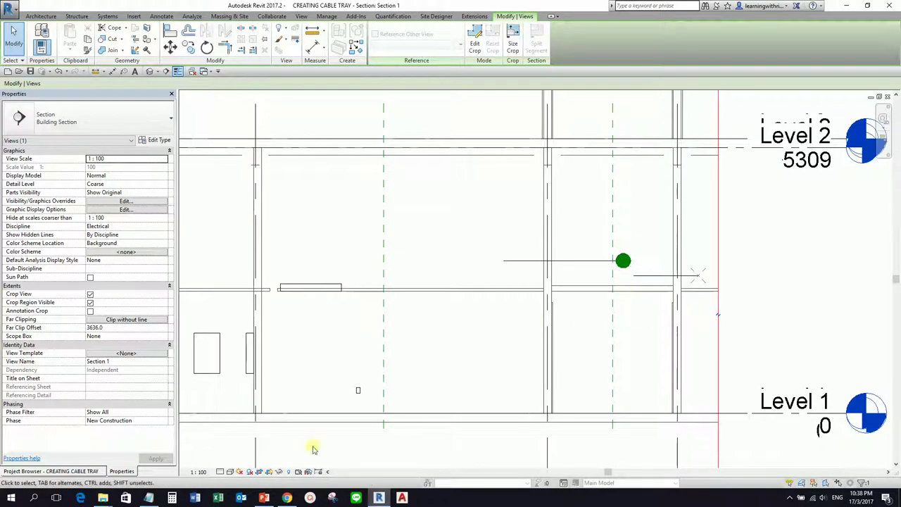
click(220, 472)
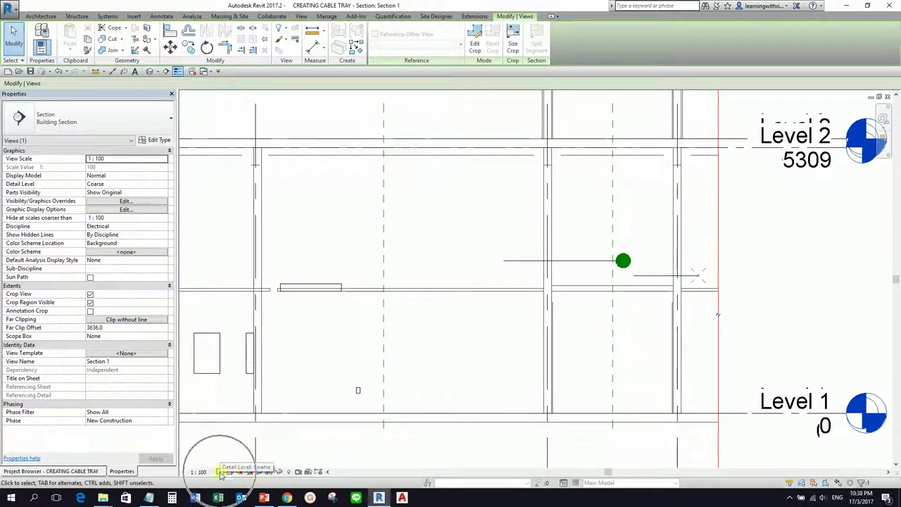
click(233, 463)
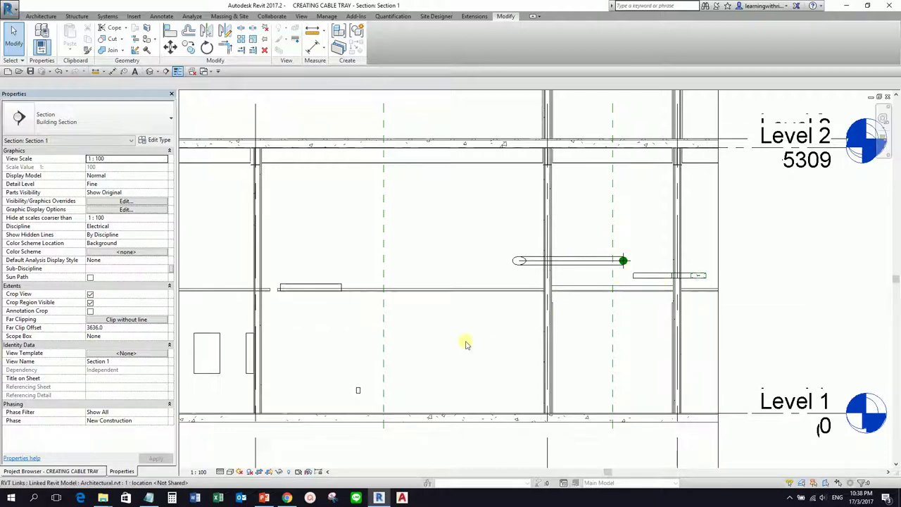
scroll(519, 338, down, 3)
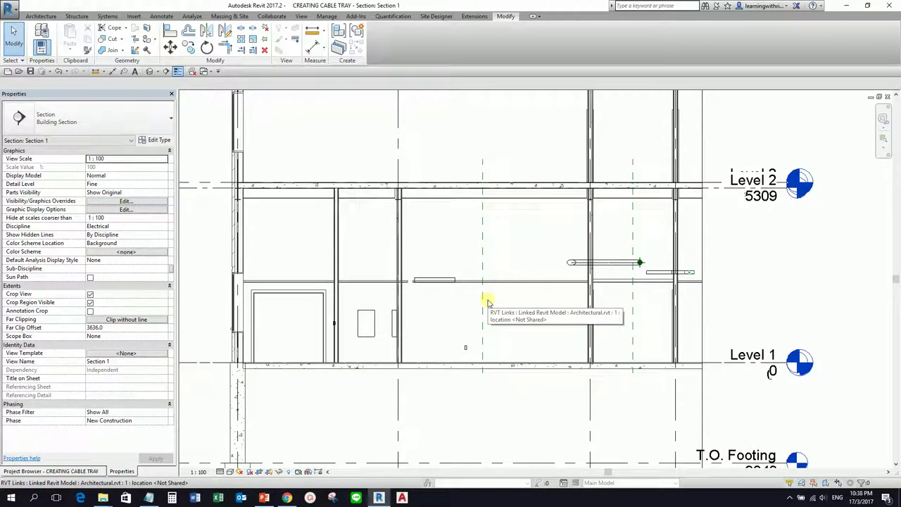
Place Space Tags on Corridor 100, Office 103, Storage 103A and Reception 102
click(108, 17)
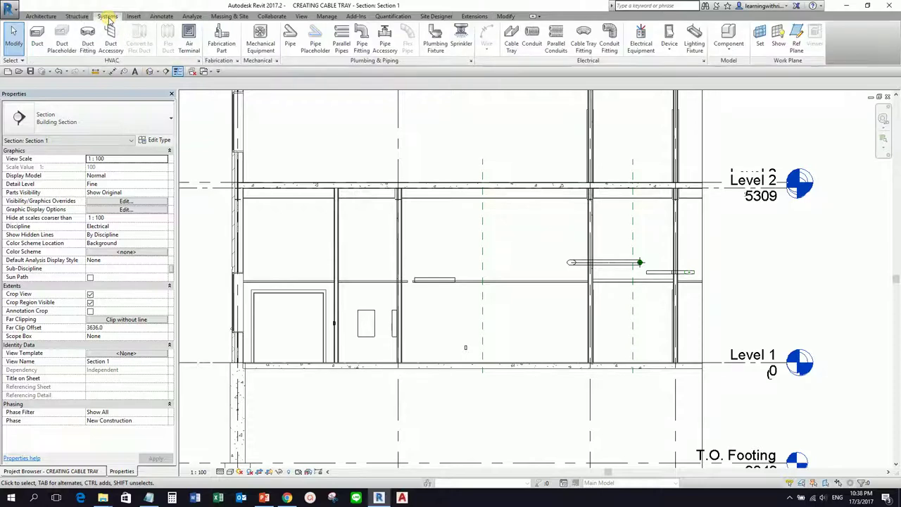
click(191, 16)
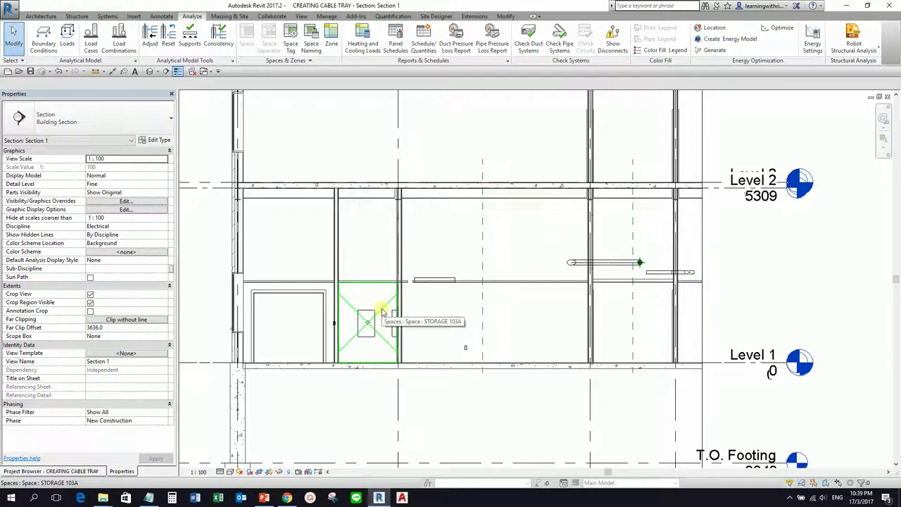
click(292, 44)
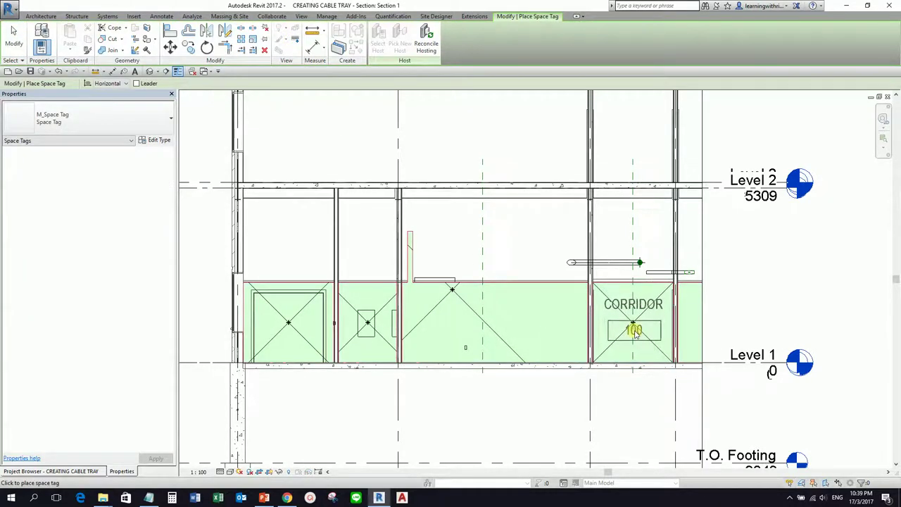
click(633, 331)
click(487, 330)
click(369, 328)
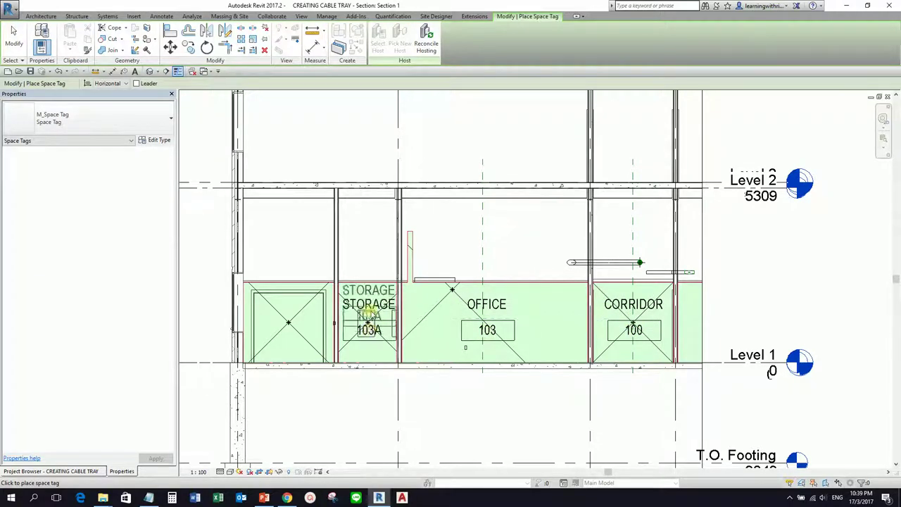
click(290, 329)
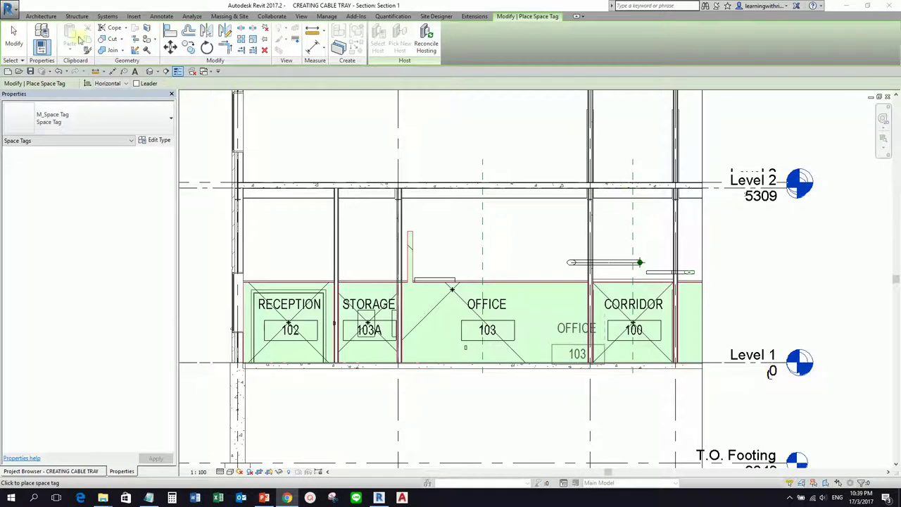
Select the existing ladder tray and start drawing a new tray from its end grip
click(14, 35)
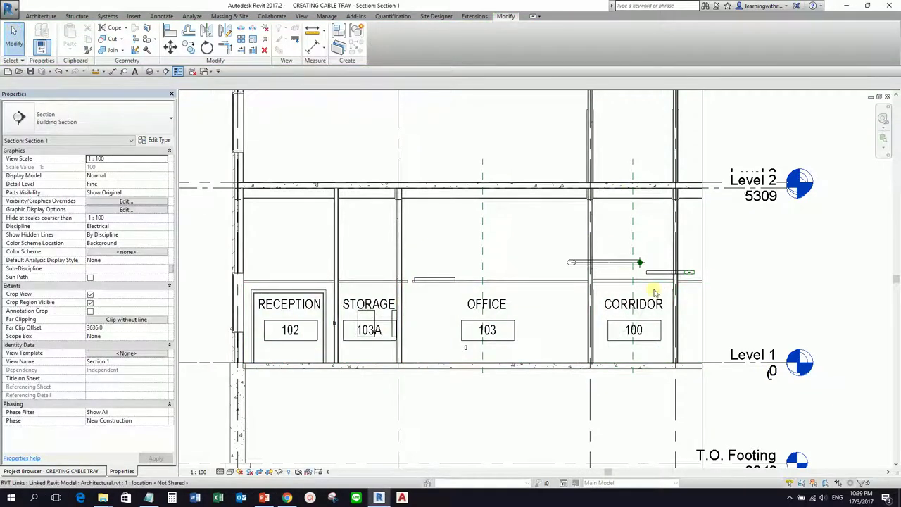
scroll(655, 292, up, 3)
click(639, 258)
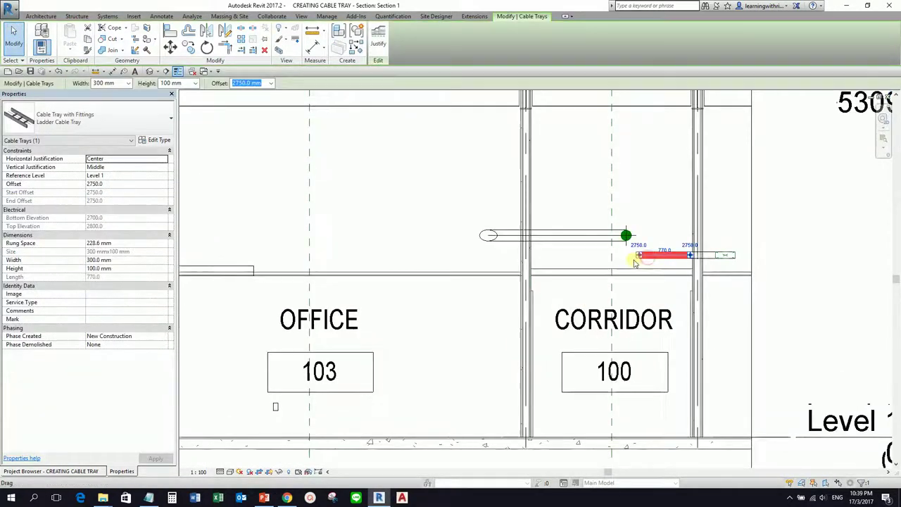
scroll(634, 262, up, 2)
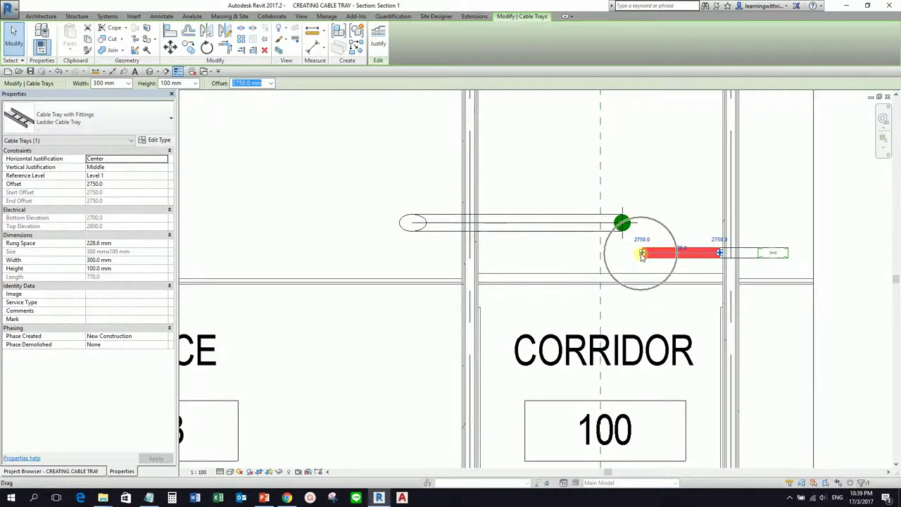
right_click(642, 256)
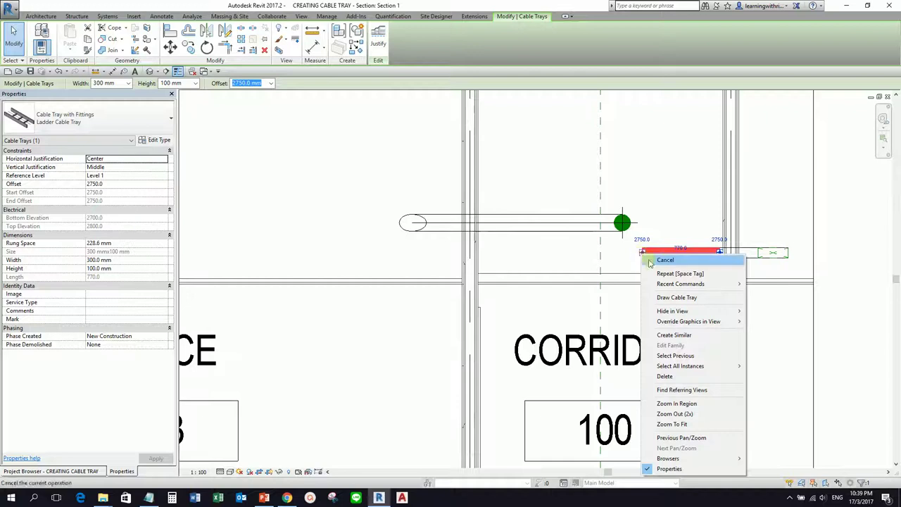
click(674, 298)
Draw a horizontal tray segment over Office 103 and angle the next one up toward Storage
middle_drag(431, 267, 523, 249)
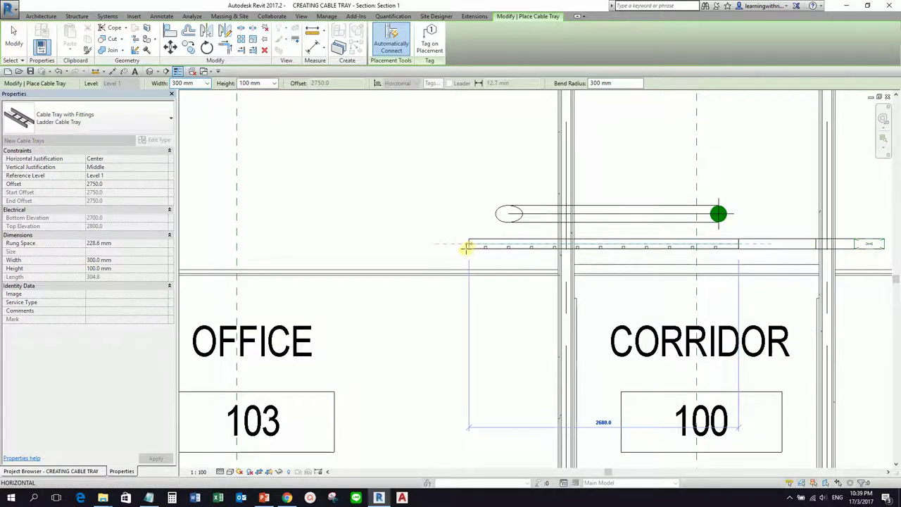
click(468, 248)
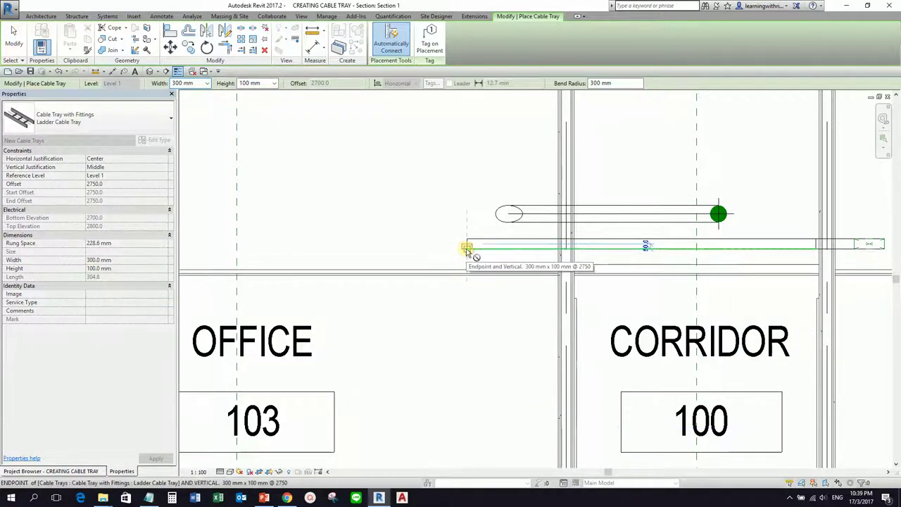
scroll(466, 248, down, 2)
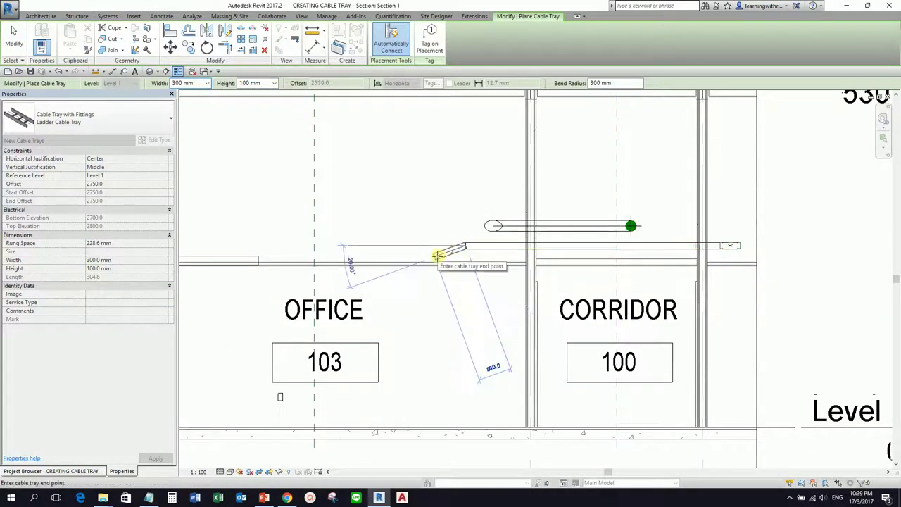
key(ctrl)
key(ctrl)
key(ctrl)
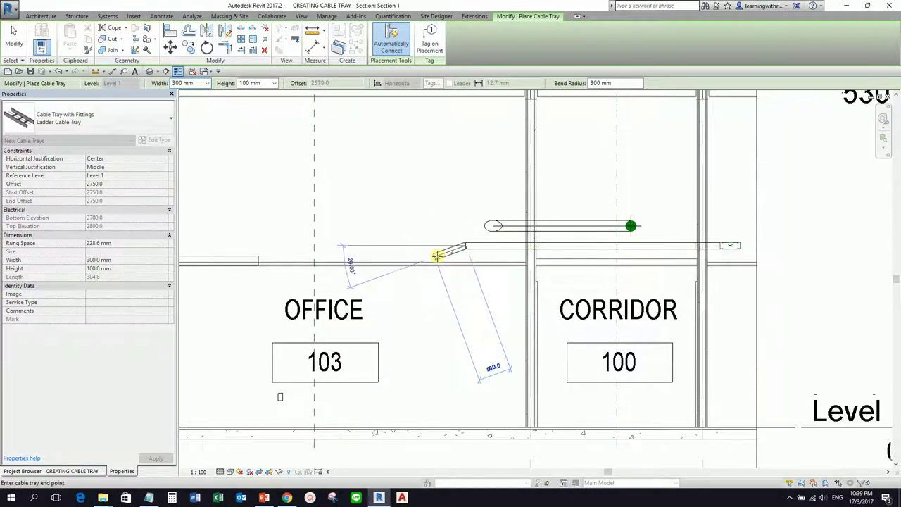
key(ctrl)
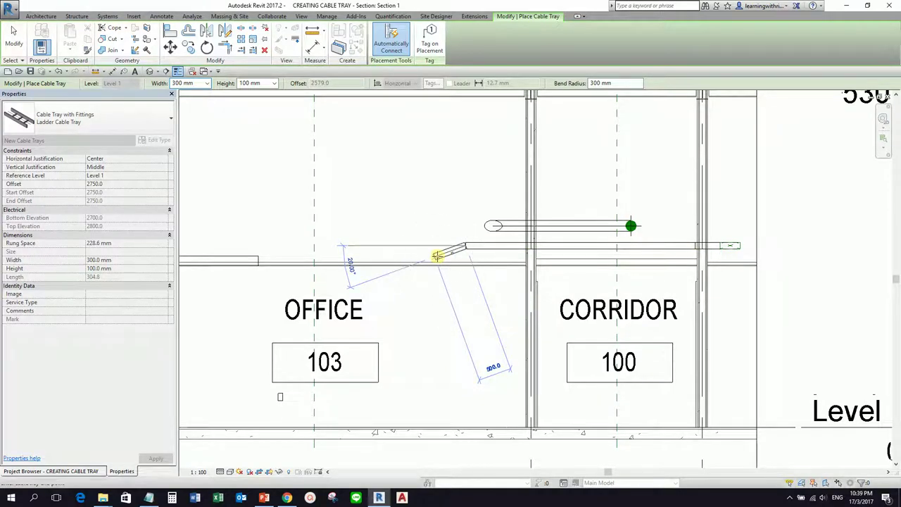
middle_drag(318, 251, 453, 234)
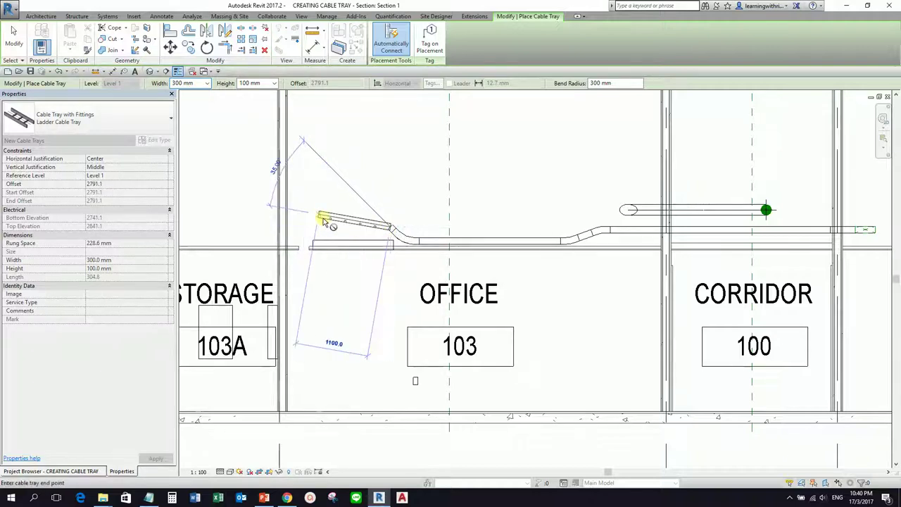
scroll(326, 228, up, 2)
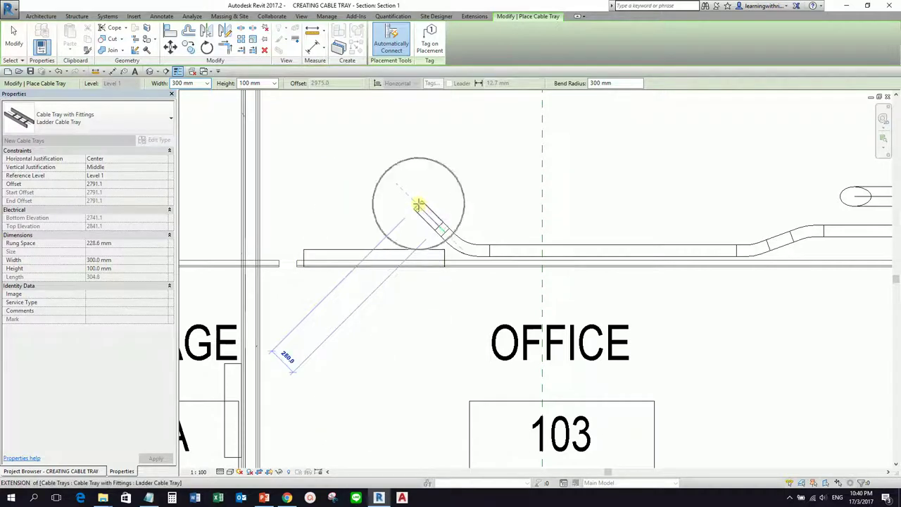
Place the angled segment's end and a level segment toward Storage, then finish the tray
click(419, 206)
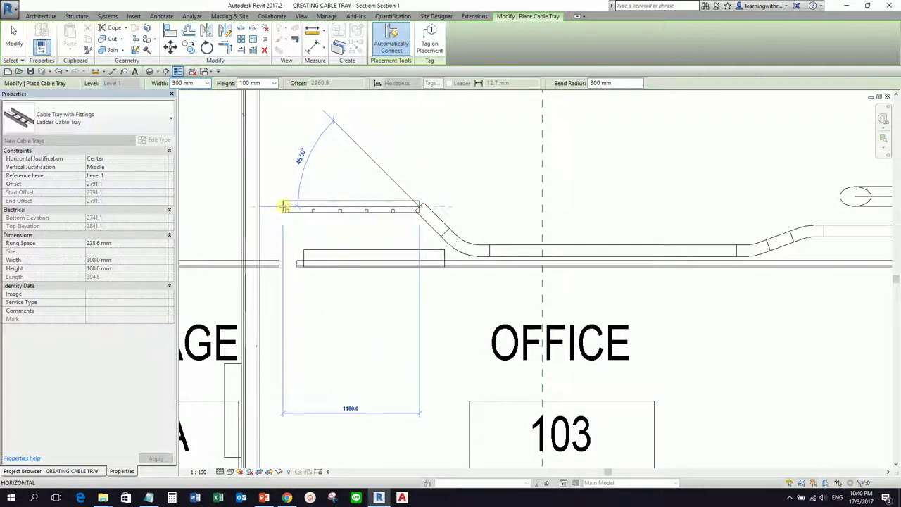
click(283, 207)
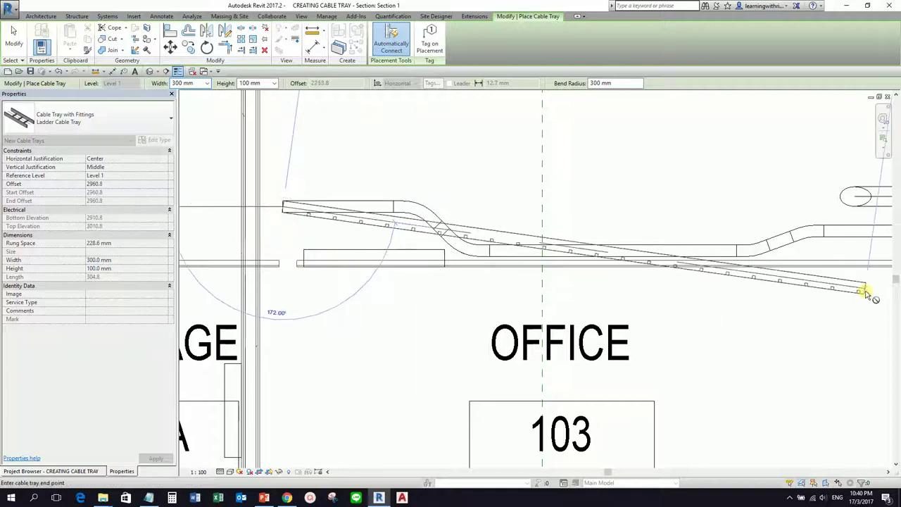
click(15, 46)
Return to the Power Level 1 plan and right-click the short tray north of Exam 1003
scroll(366, 161, down, 2)
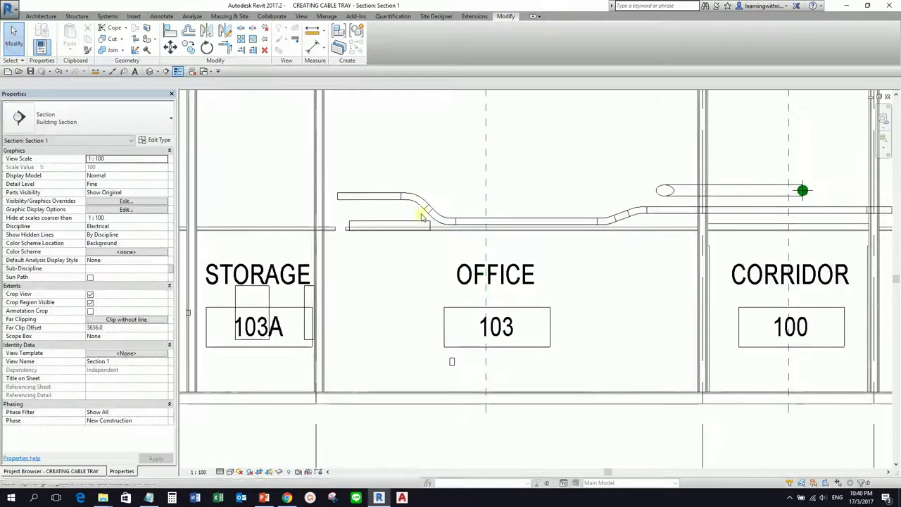
scroll(373, 215, down, 2)
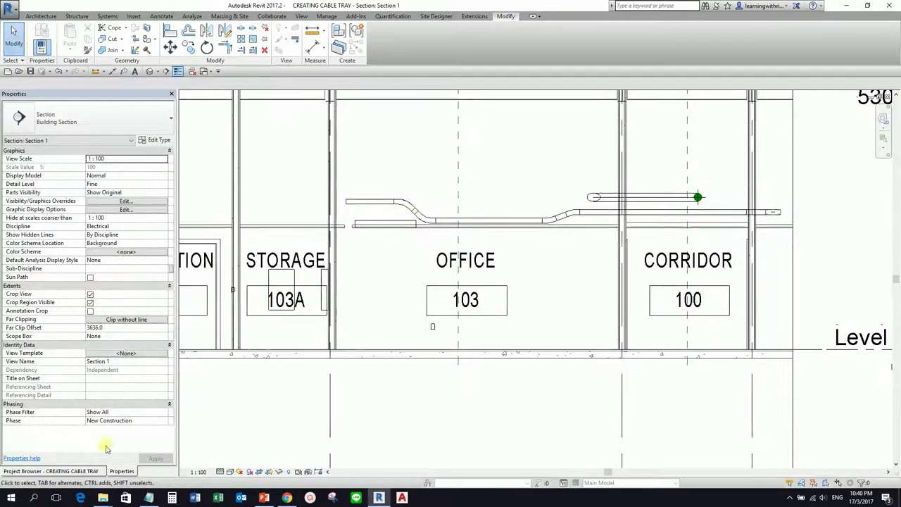
click(86, 471)
double_click(61, 240)
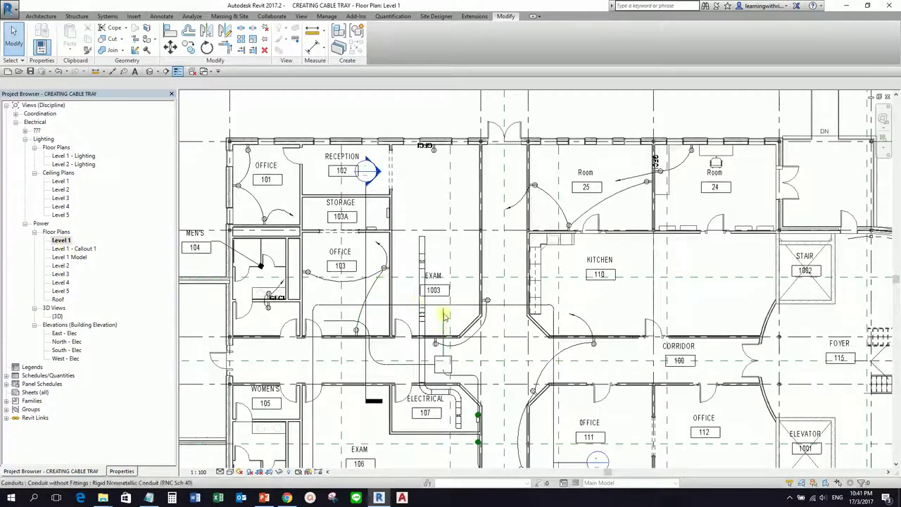
scroll(426, 282, up, 2)
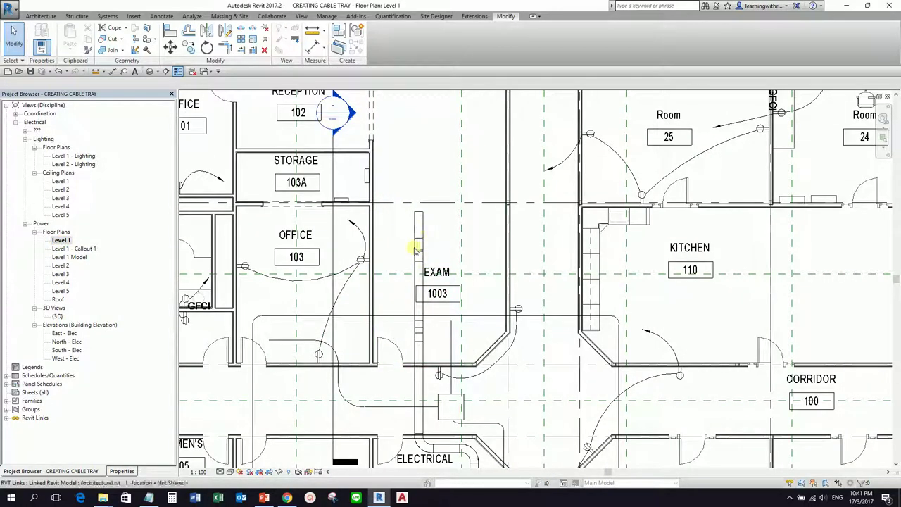
scroll(417, 246, up, 3)
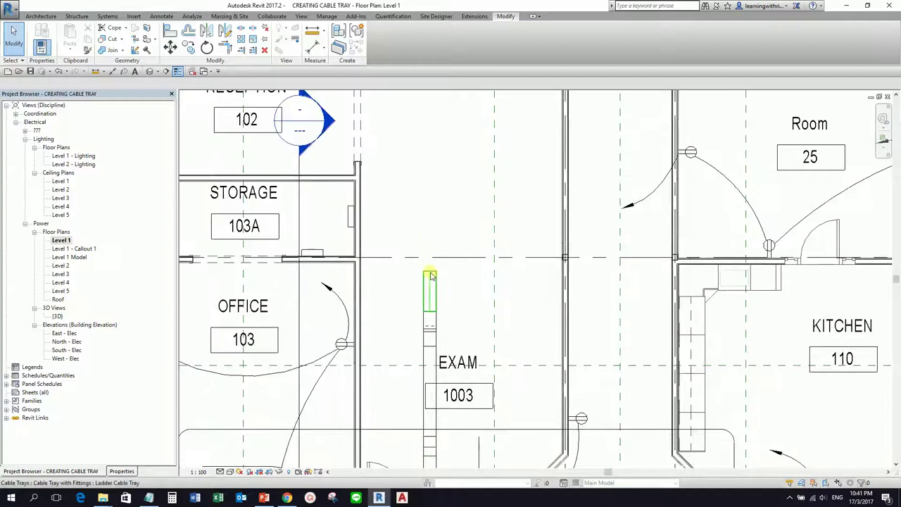
click(431, 276)
right_click(432, 269)
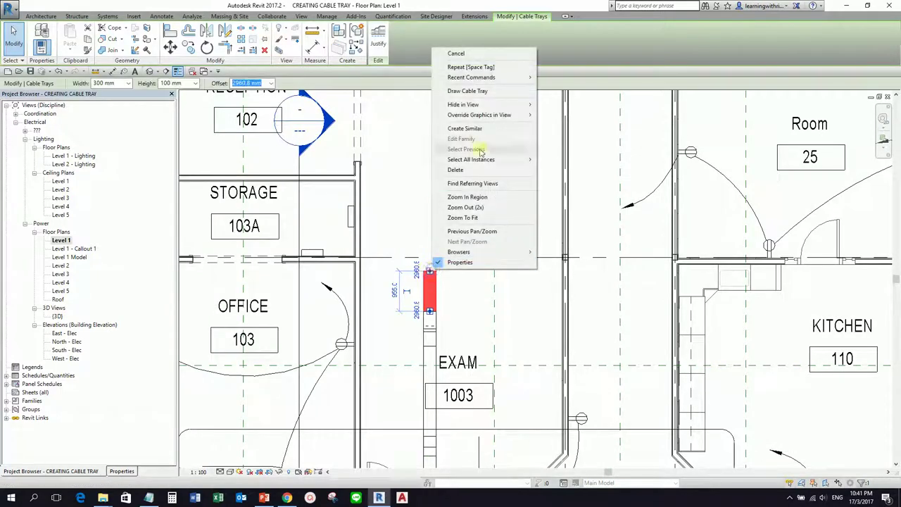
Draw a new ladder tray from the existing tray end north past Exam 1003, then west
click(470, 92)
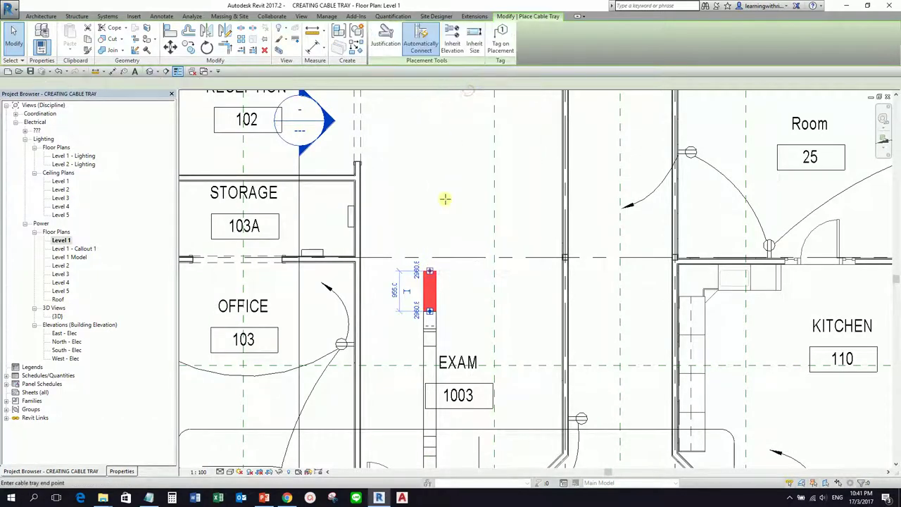
click(431, 272)
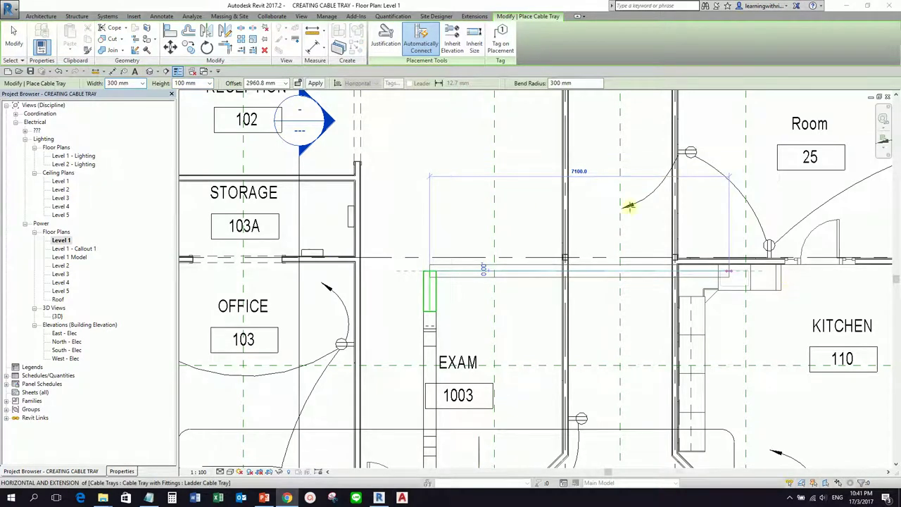
click(430, 233)
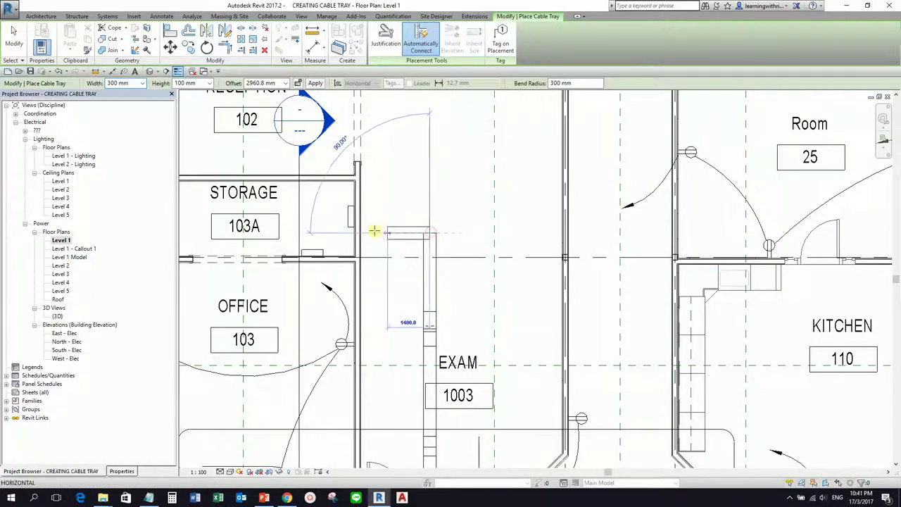
click(321, 234)
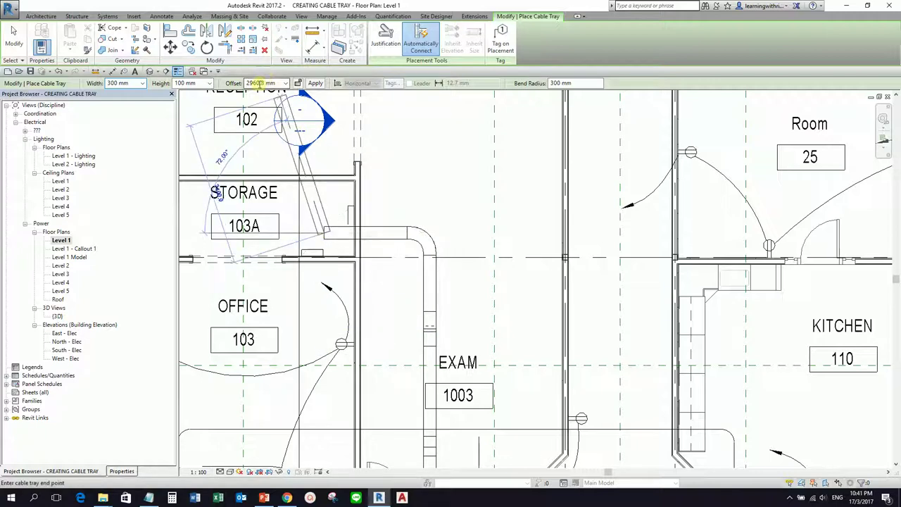
Drop the tray offset to 50 mm and end the run inside Storage 103A
click(286, 84)
click(260, 93)
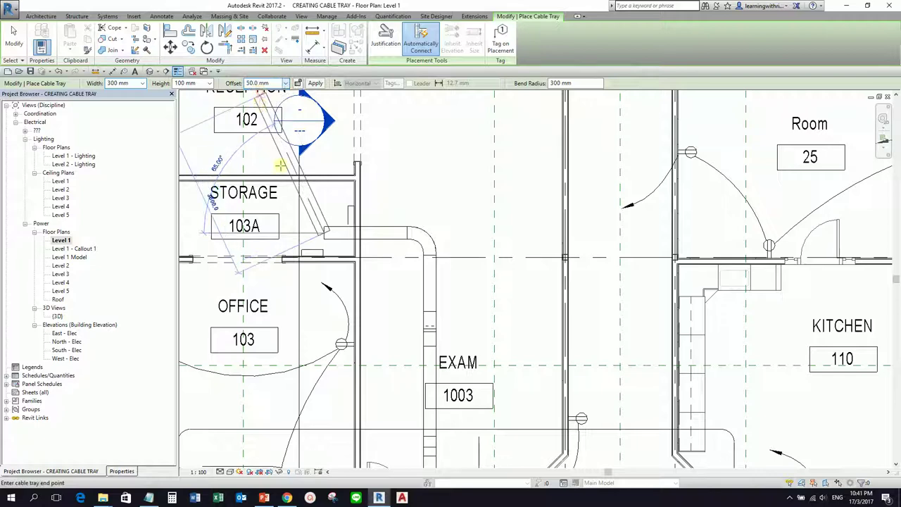
scroll(294, 230, up, 2)
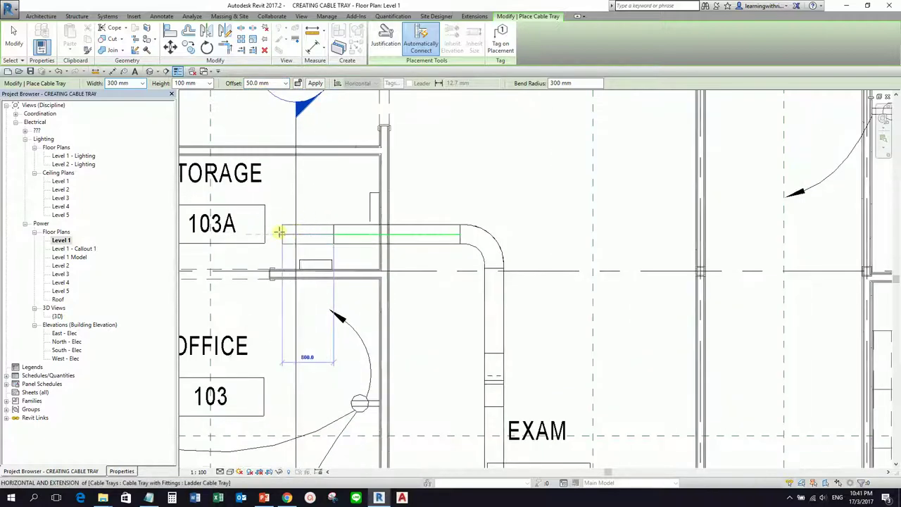
click(279, 231)
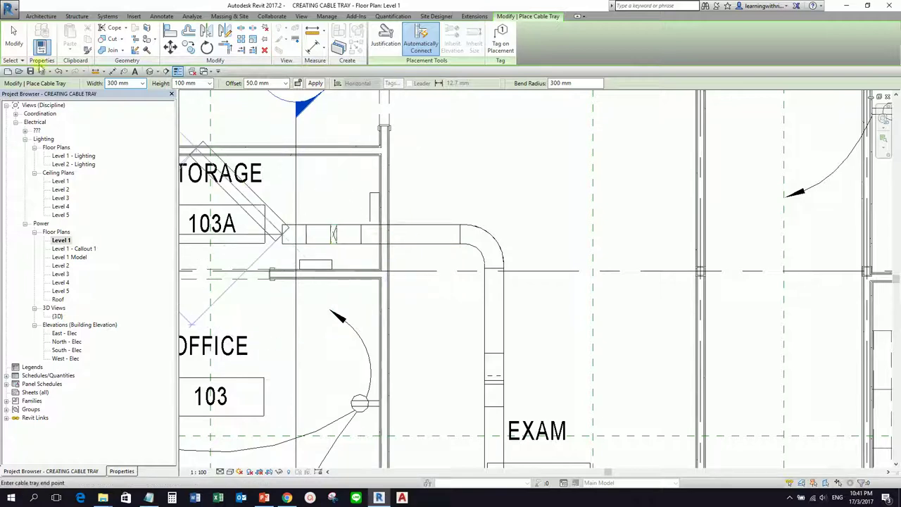
click(14, 37)
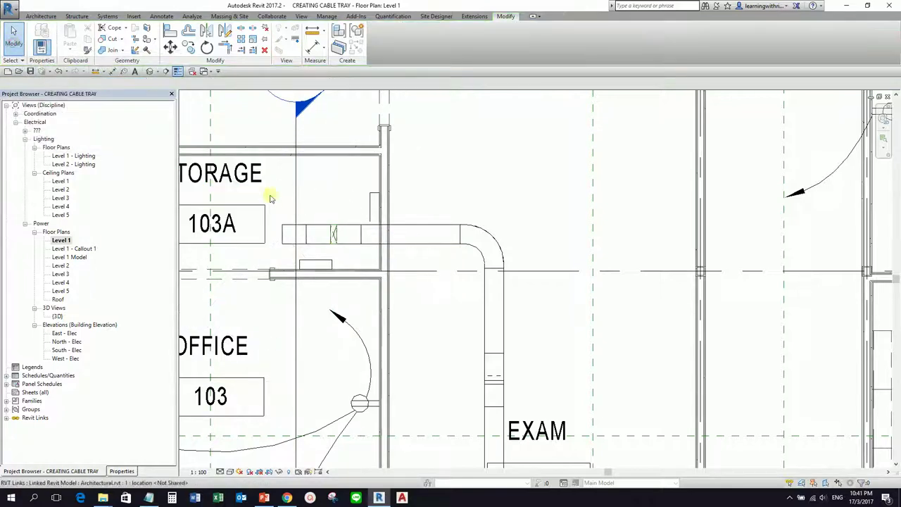
Nudge the straight tray piece beside Storage 103A slightly down to align with its bend
click(403, 247)
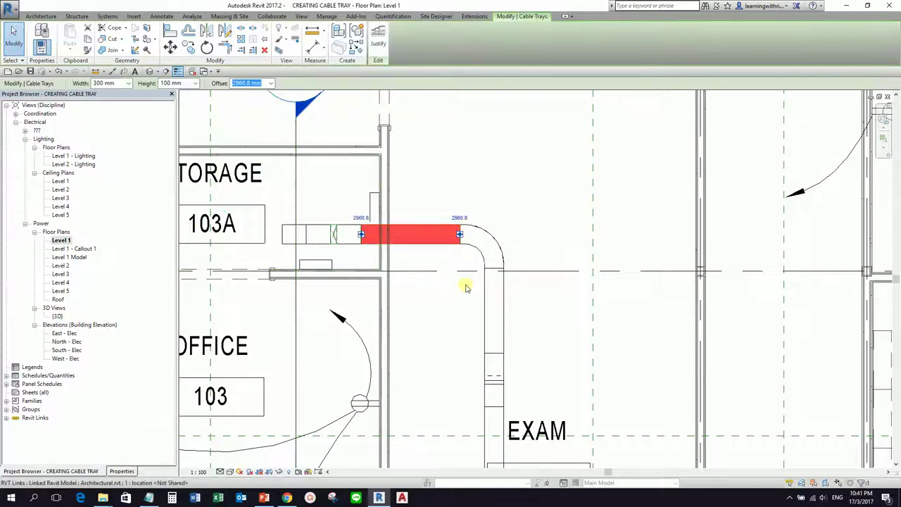
key(Down)
key(Down)
key(Down)
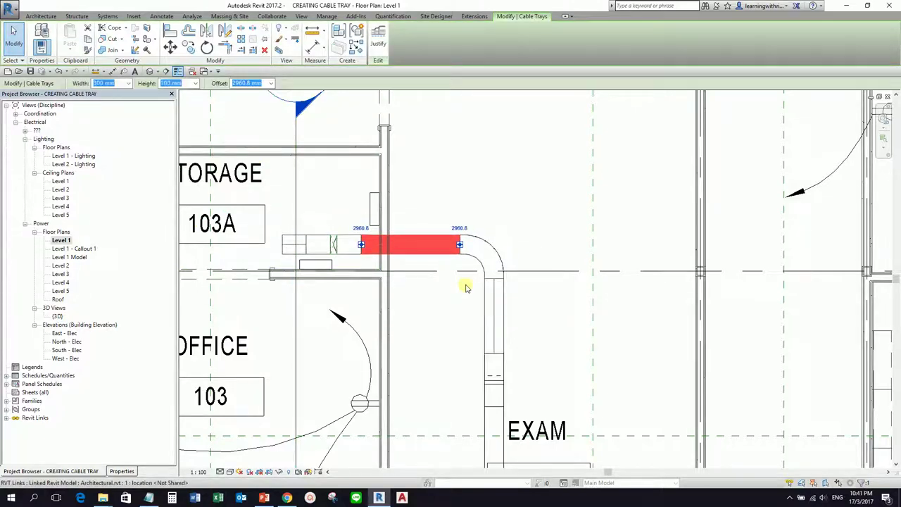
key(Up)
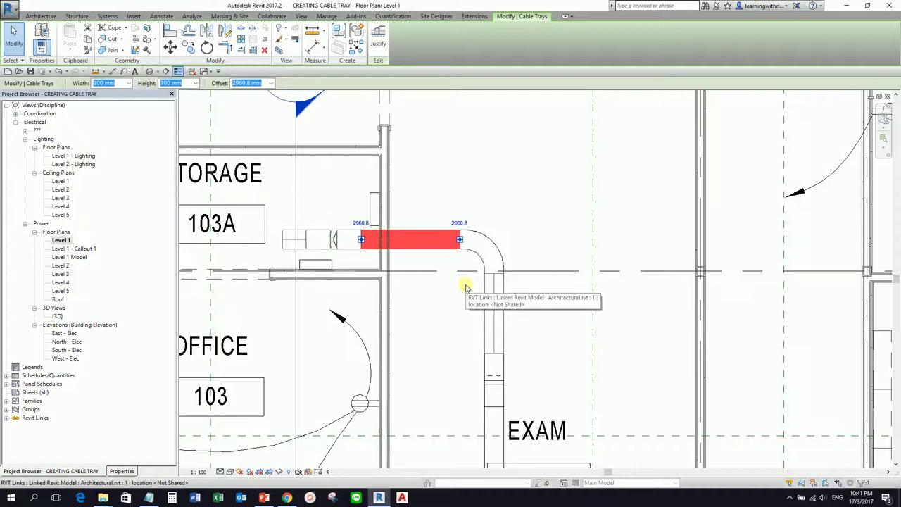
key(Down)
click(13, 39)
Bring the full tray run from Electrical 107 into view and select the whole connected network
scroll(518, 247, down, 3)
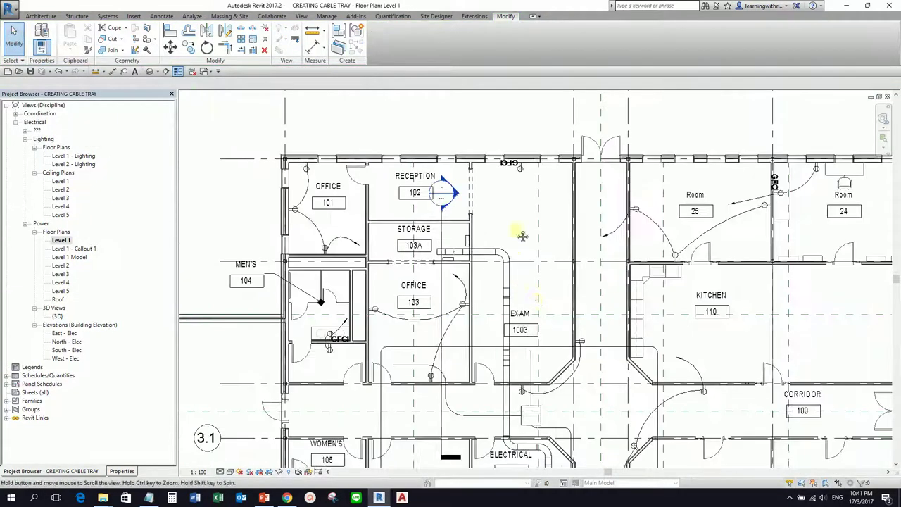
middle_drag(521, 236, 484, 109)
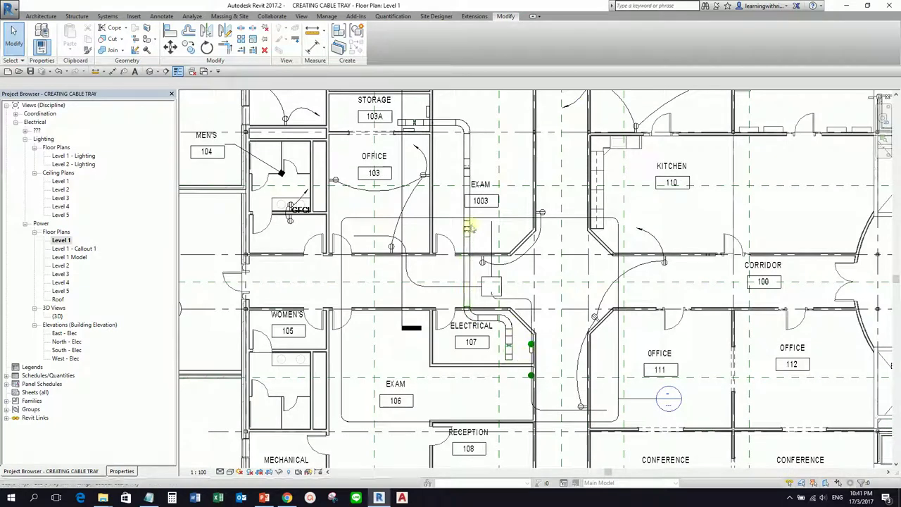
middle_drag(469, 151, 461, 169)
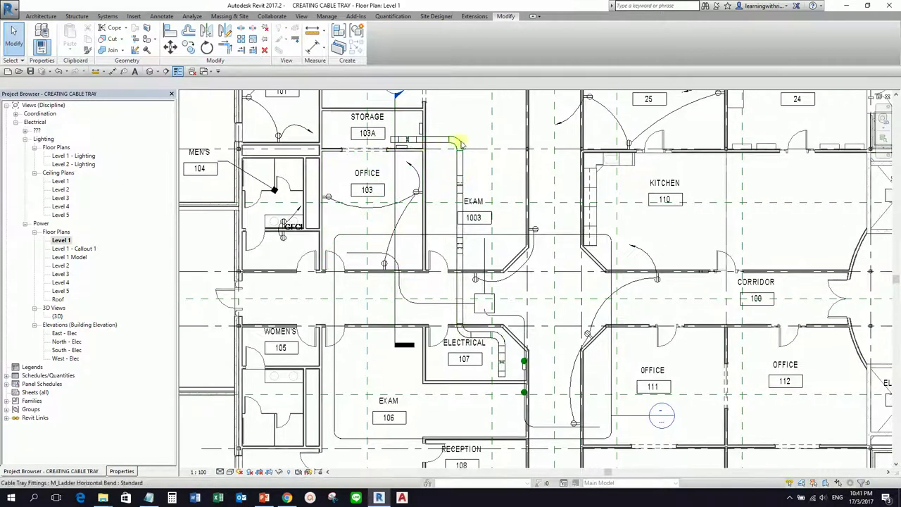
scroll(470, 327, down, 2)
middle_drag(472, 318, 456, 356)
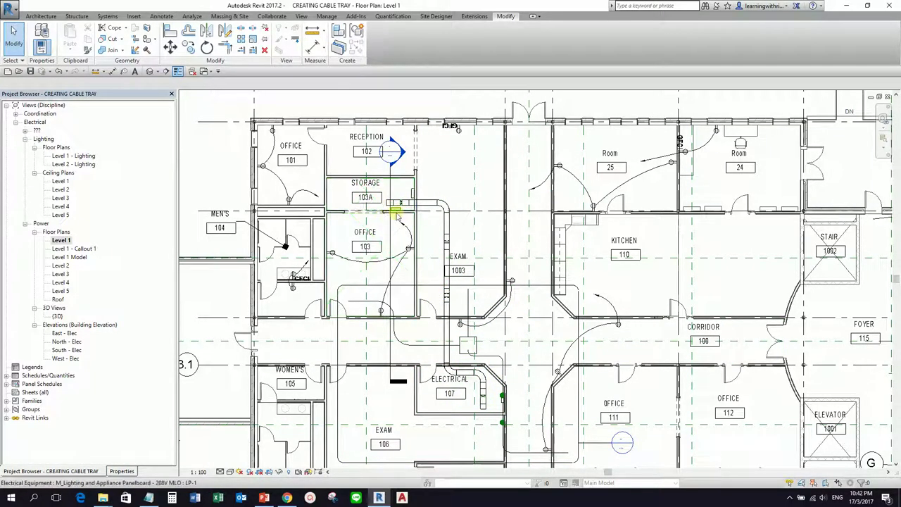
scroll(394, 205, up, 1)
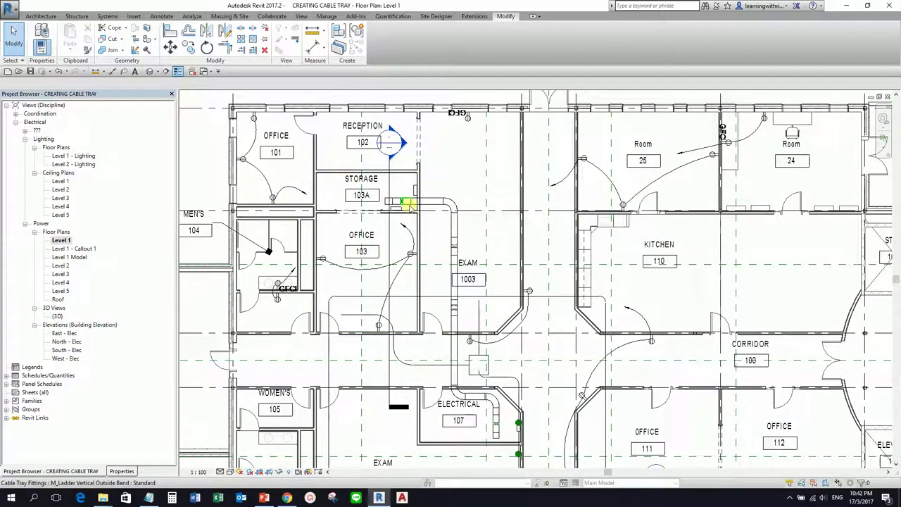
key(Tab)
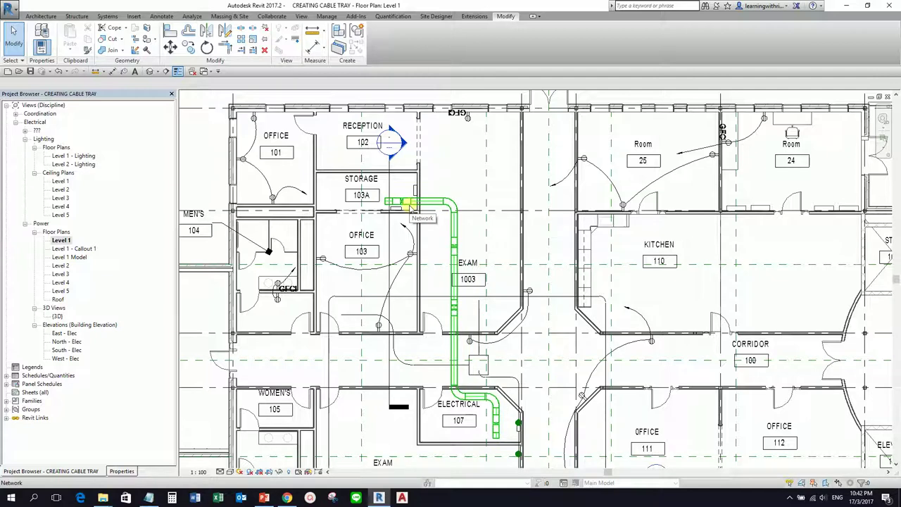
click(411, 206)
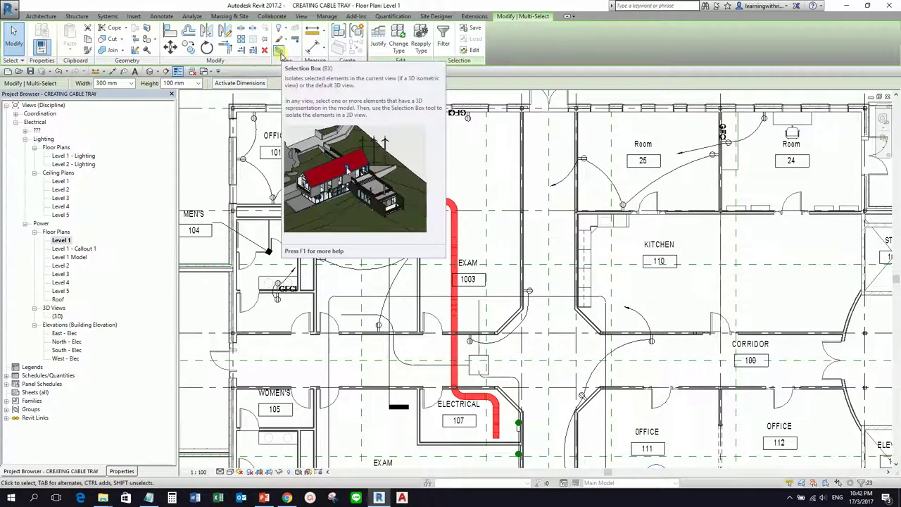
Crop a 3D view to a section box around the selected tray network, viewed from the side
click(279, 53)
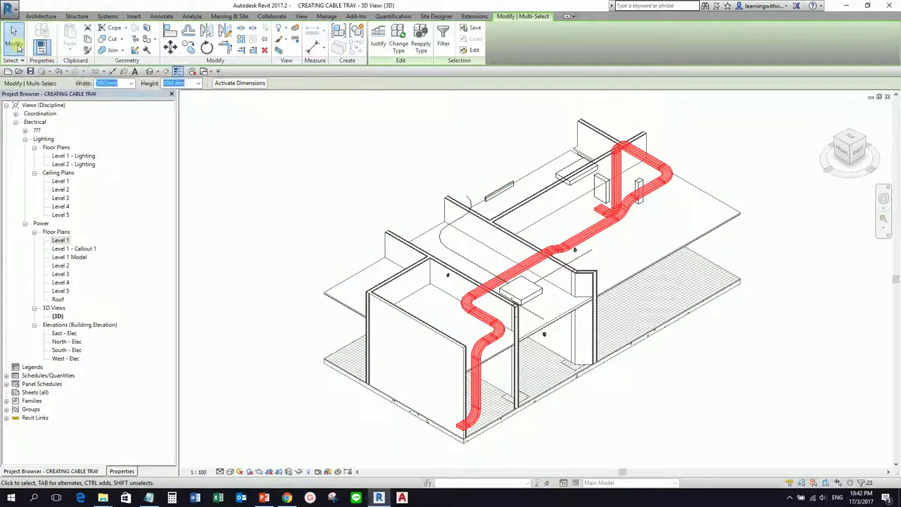
click(14, 37)
shift+middle_drag(535, 318, 528, 296)
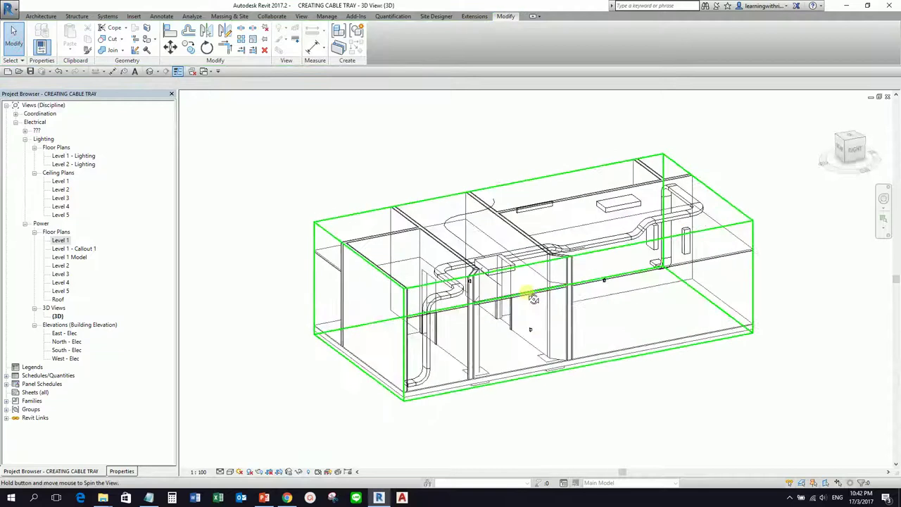
Set the 3D view's detail level to Fine so the tray's ladder rungs show
scroll(468, 247, up, 3)
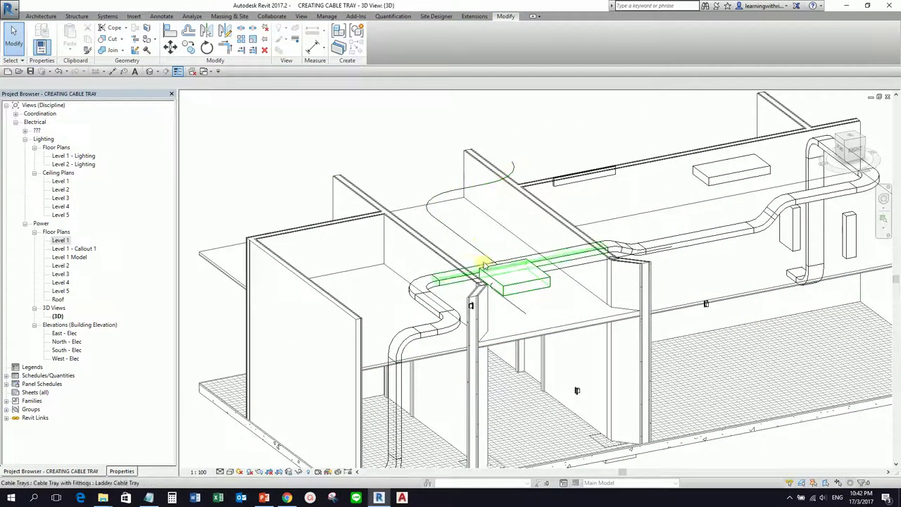
click(220, 471)
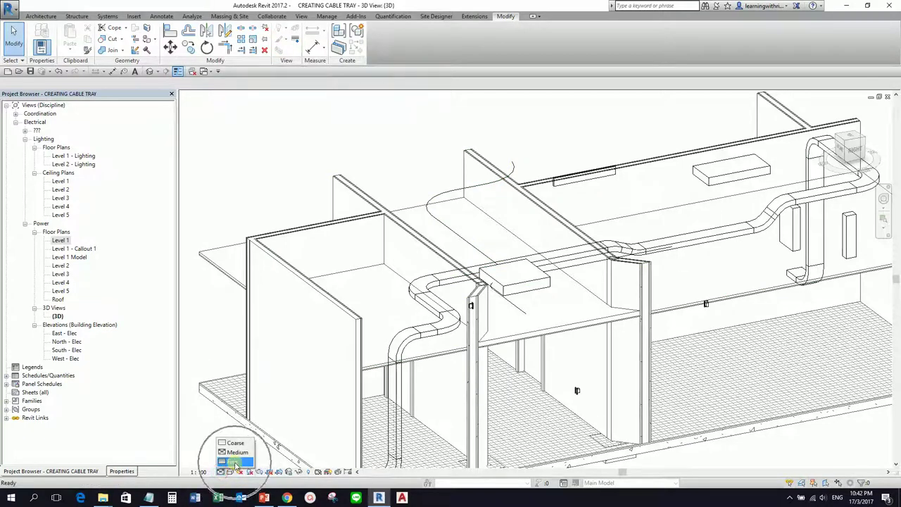
click(235, 463)
shift+middle_drag(492, 344, 319, 402)
Switch the cropped 3D view to the Shaded visual style and return it to the Home orientation
click(230, 472)
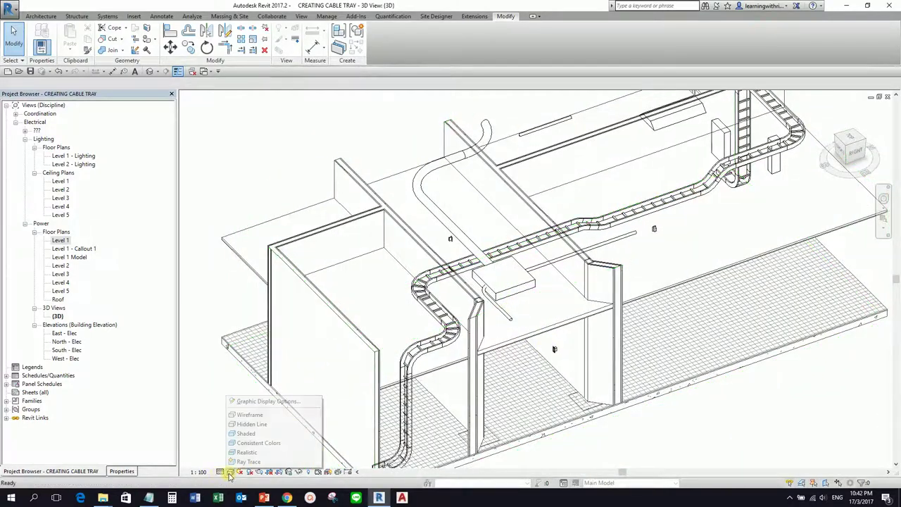
click(252, 433)
shift+middle_drag(432, 227, 459, 171)
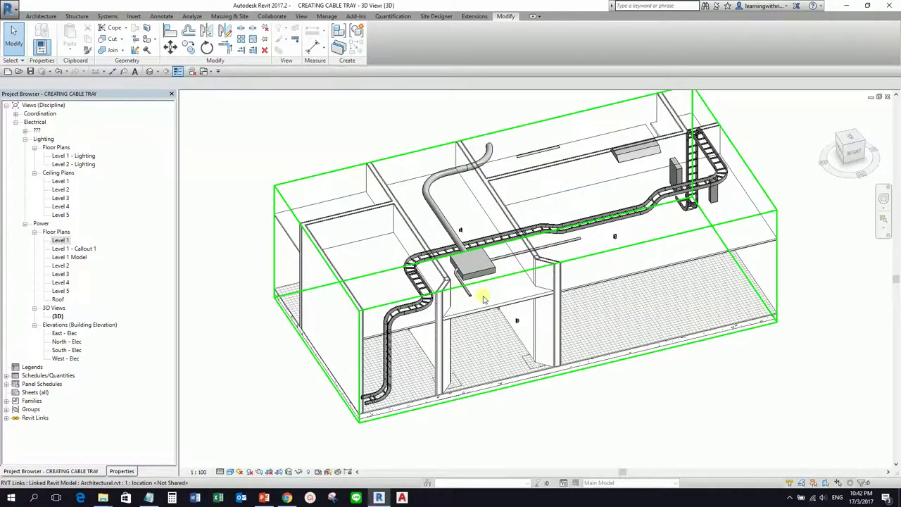
shift+middle_drag(470, 295, 861, 202)
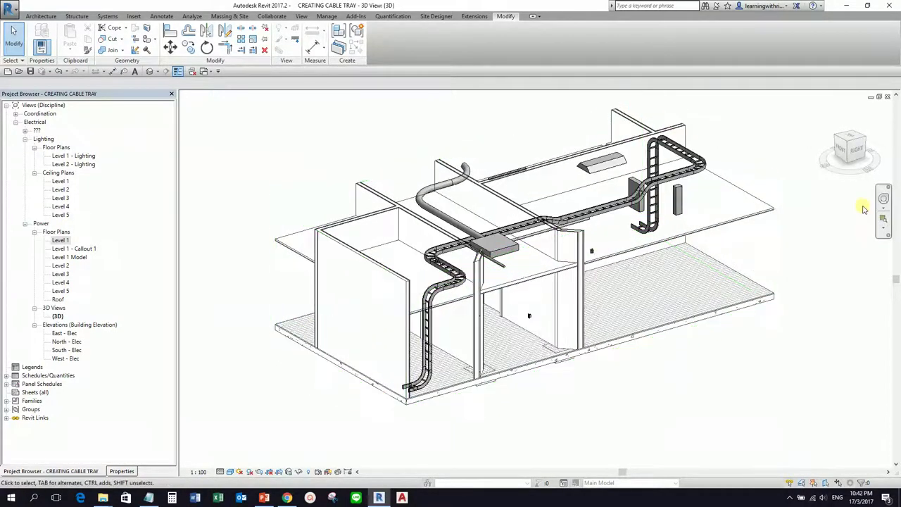
click(828, 110)
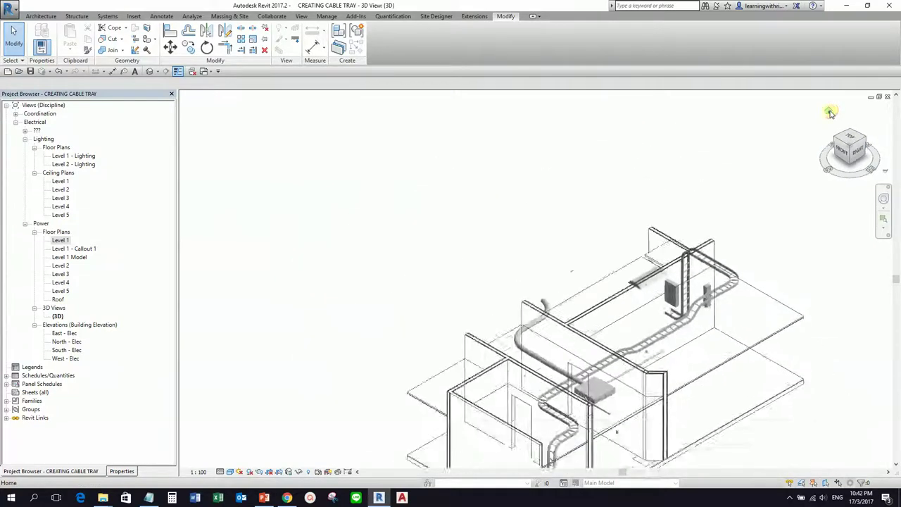